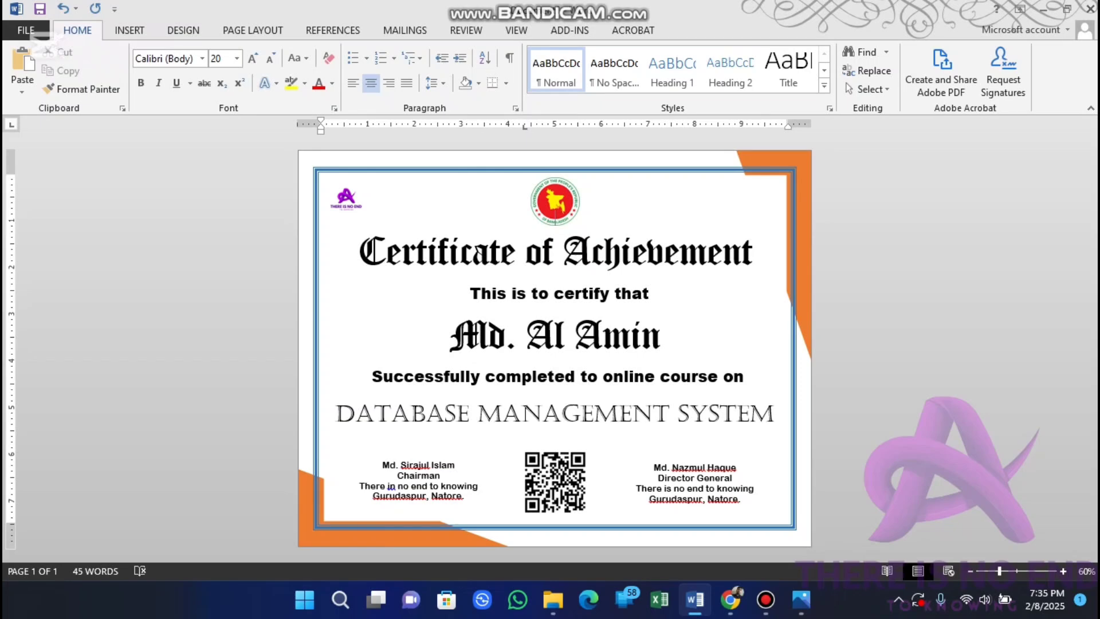
{"action": "scroll", "coordinate": [555, 348], "scroll_direction": "up", "scroll_amount": 1}
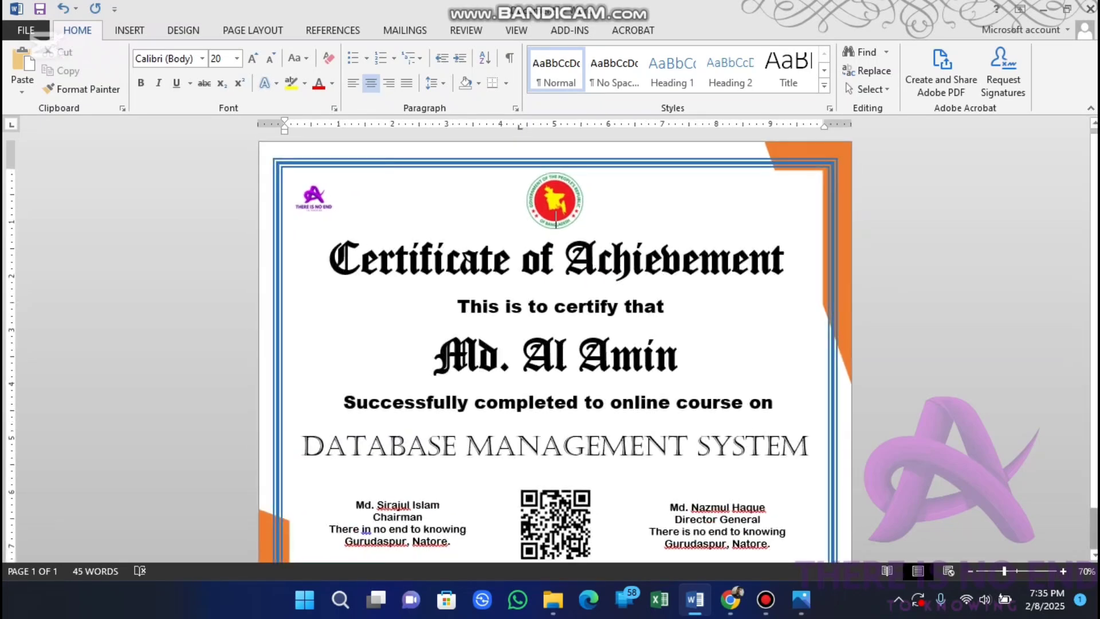
{"action": "scroll", "coordinate": [555, 348], "scroll_direction": "down", "scroll_amount": 1}
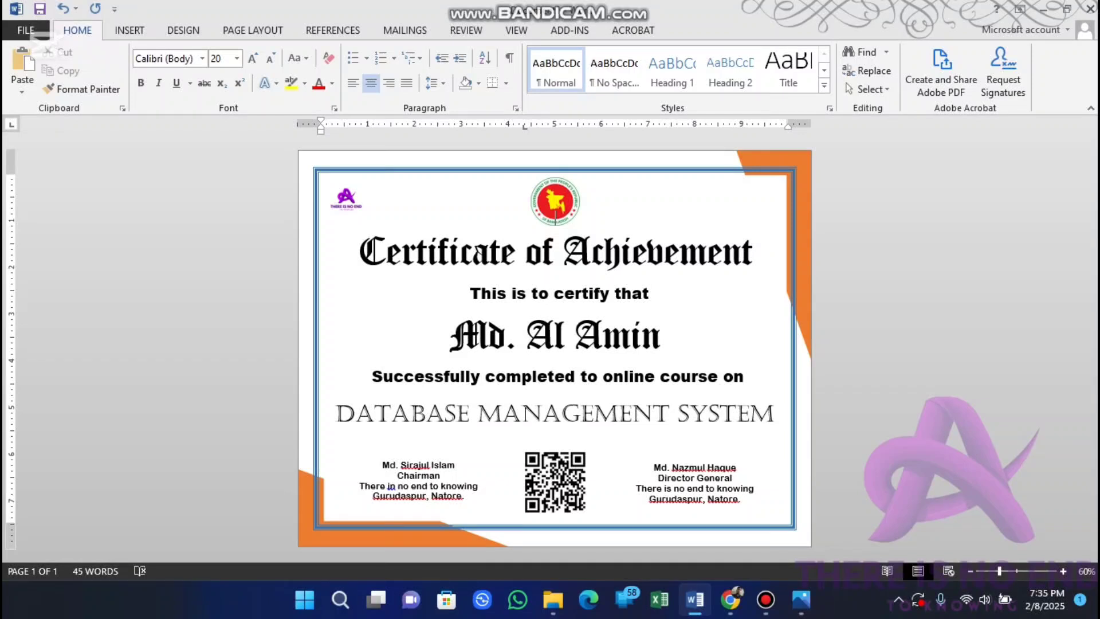
Step: Create a blank document with all four page margins at 0.5 inch and landscape orientation
{"action": "key", "text": "ctrl+n"}
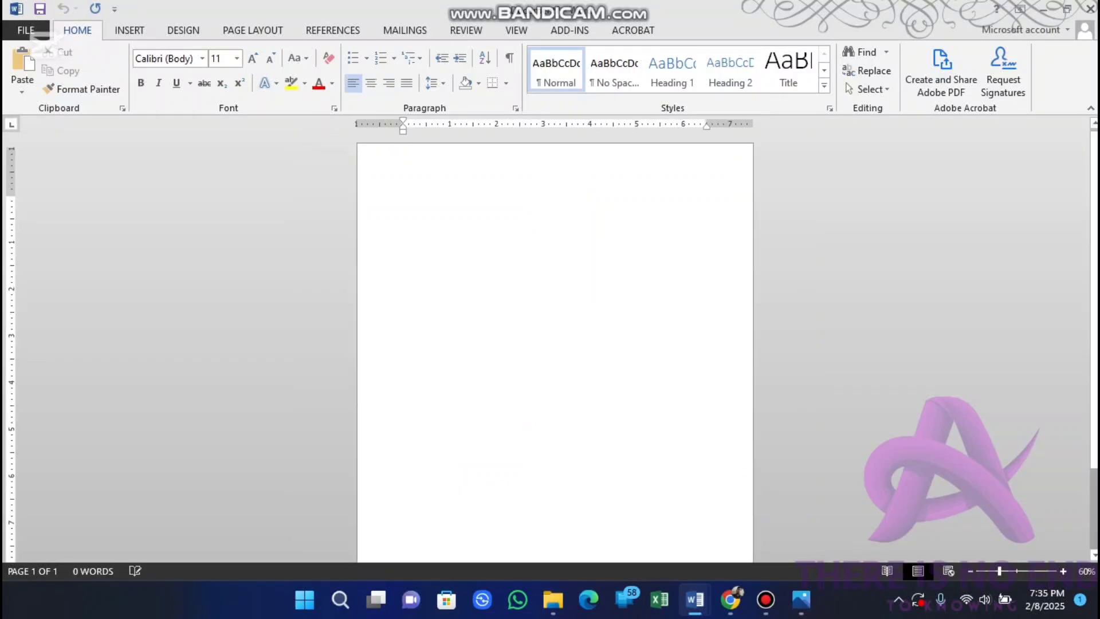
{"action": "key", "text": "alt+p"}
{"action": "key", "text": "s"}
{"action": "key", "text": "p"}
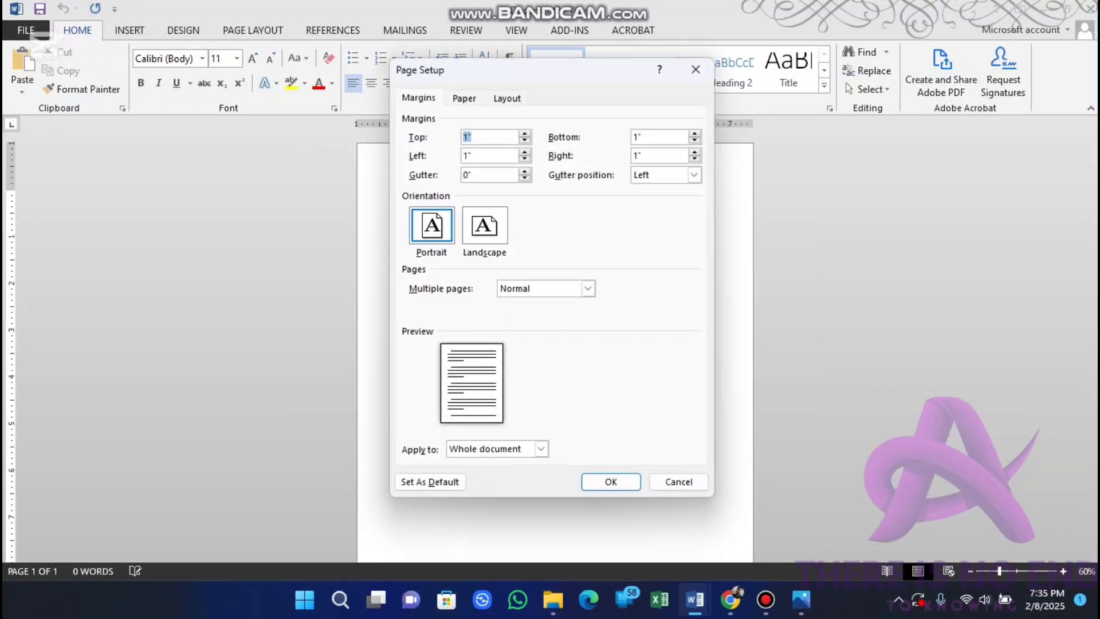
{"action": "type", "text": ".5"}
{"action": "key", "text": "Tab"}
{"action": "type", "text": ".5"}
{"action": "key", "text": "Tab"}
{"action": "type", "text": ".5"}
{"action": "key", "text": "Tab"}
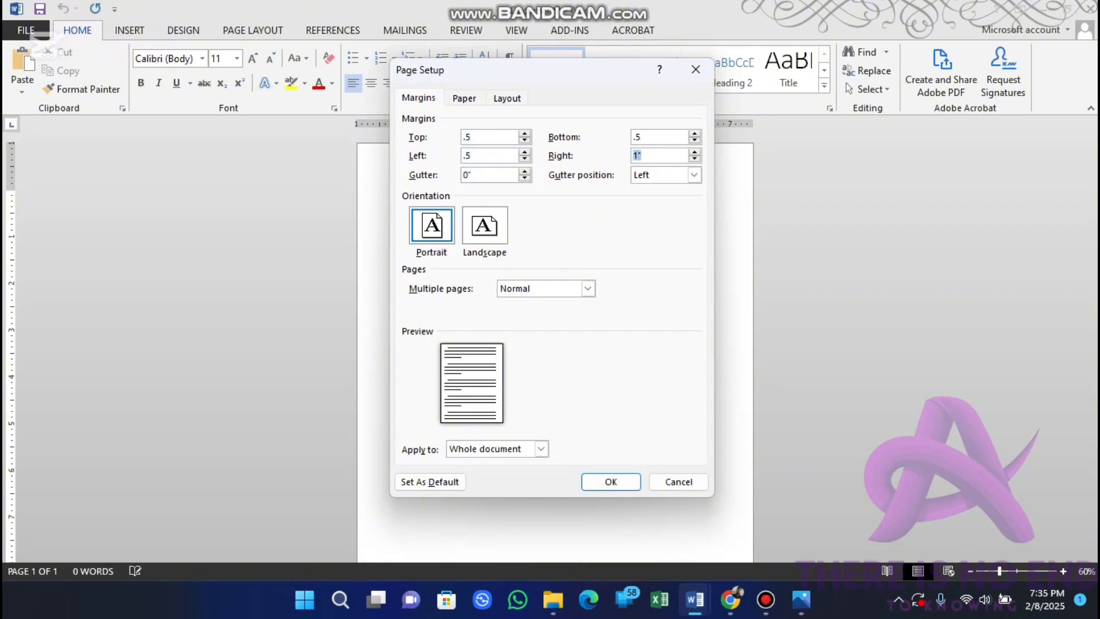
{"action": "type", "text": ".5"}
{"action": "key", "text": "alt+s"}
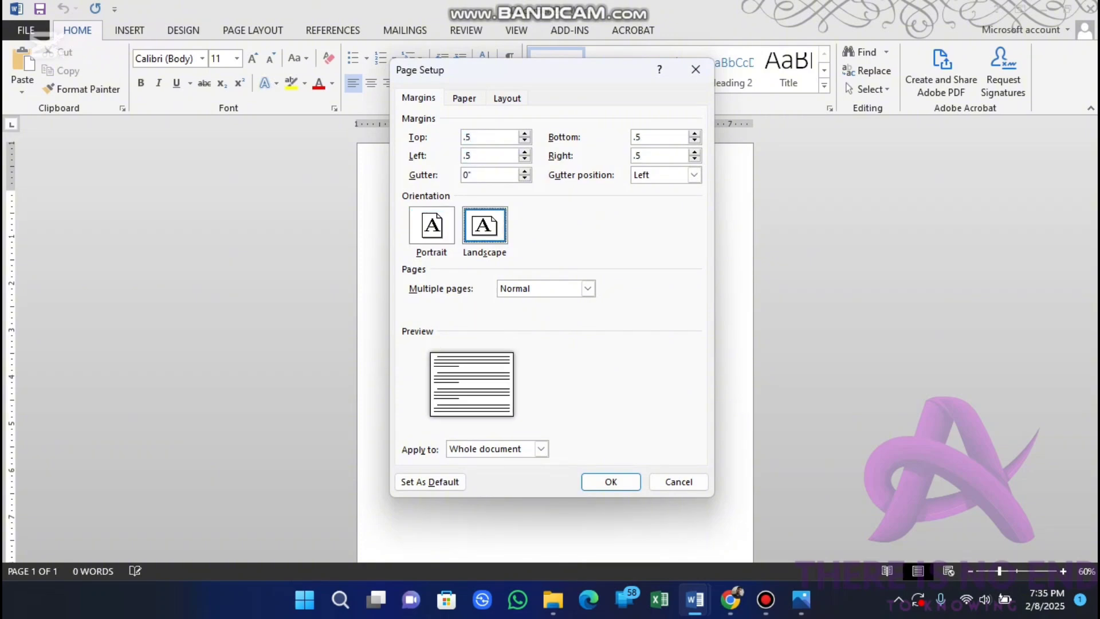
Step: Add a box page border using the thin-thick-thin triple line style
{"action": "key", "text": "ctrl+Tab"}
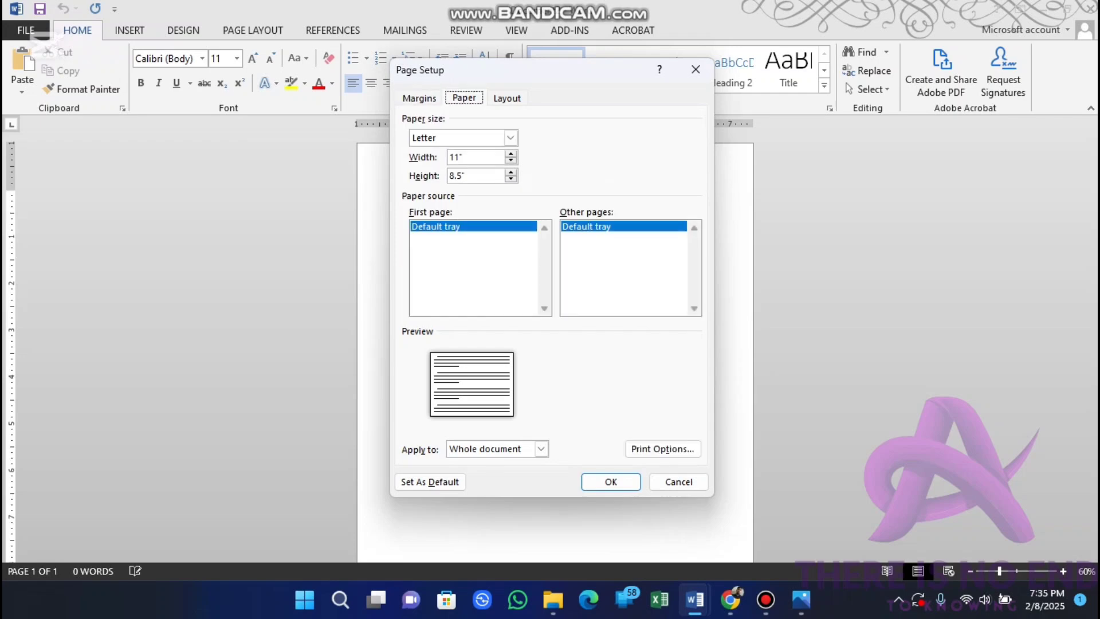
{"action": "key", "text": "ctrl+shift+Tab"}
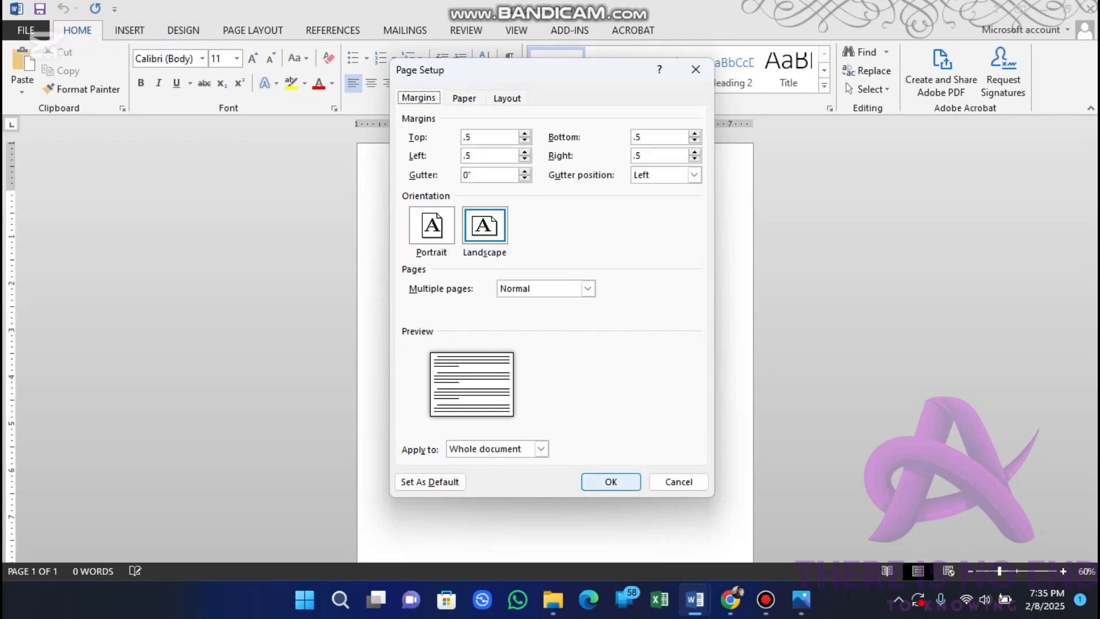
{"action": "key", "text": "ctrl+shift+Tab"}
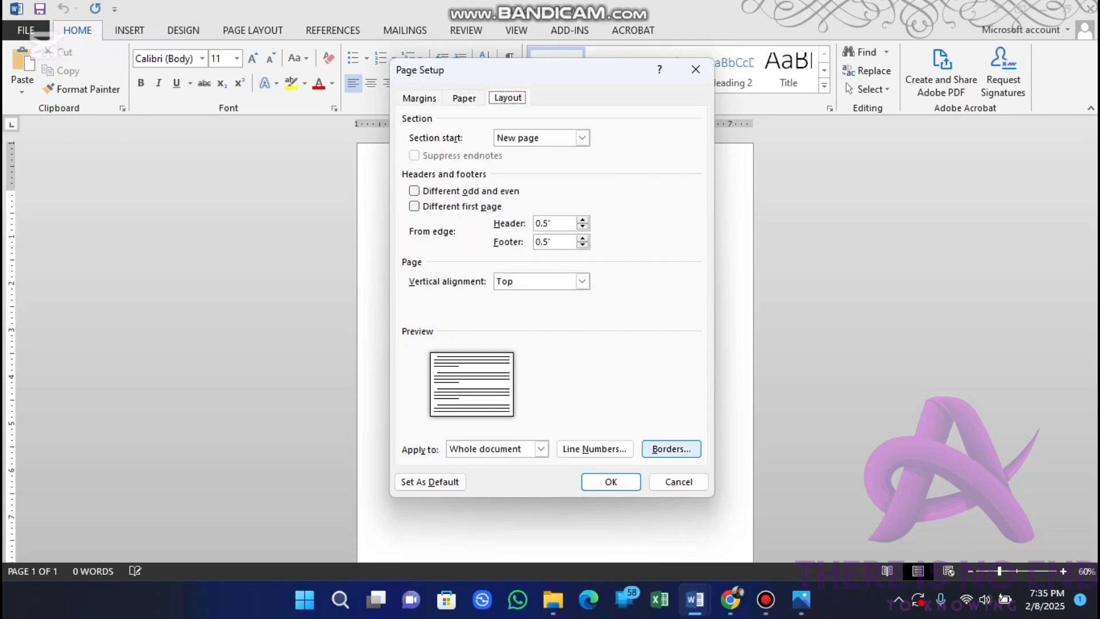
{"action": "left_click", "coordinate": [671, 449]}
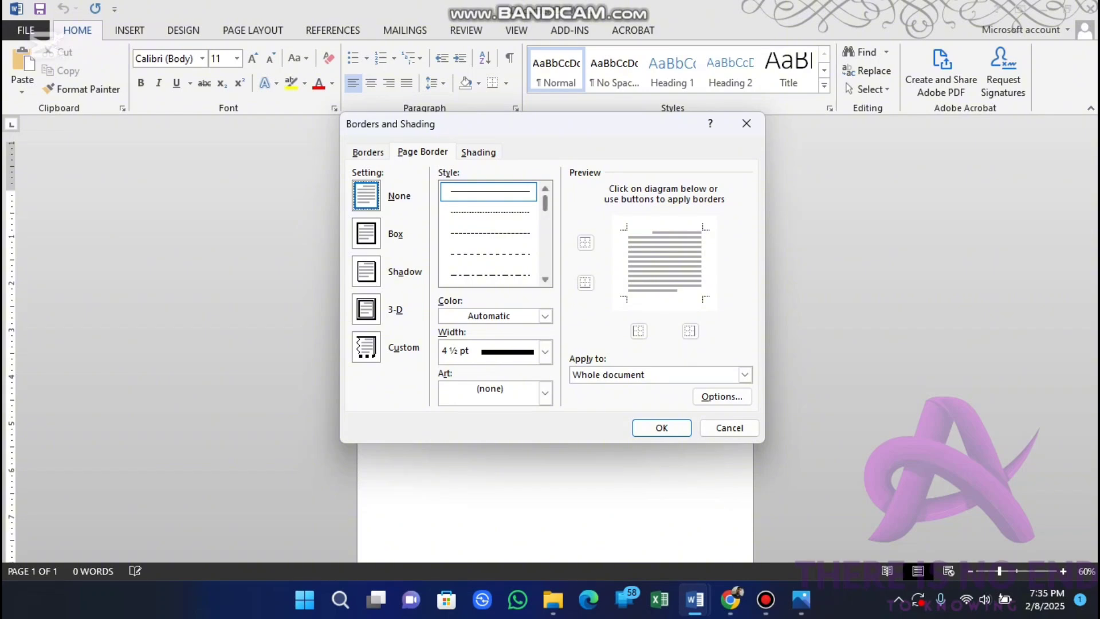
{"action": "scroll", "coordinate": [490, 234], "scroll_direction": "down", "scroll_amount": 5}
{"action": "scroll", "coordinate": [490, 234], "scroll_direction": "down", "scroll_amount": 4}
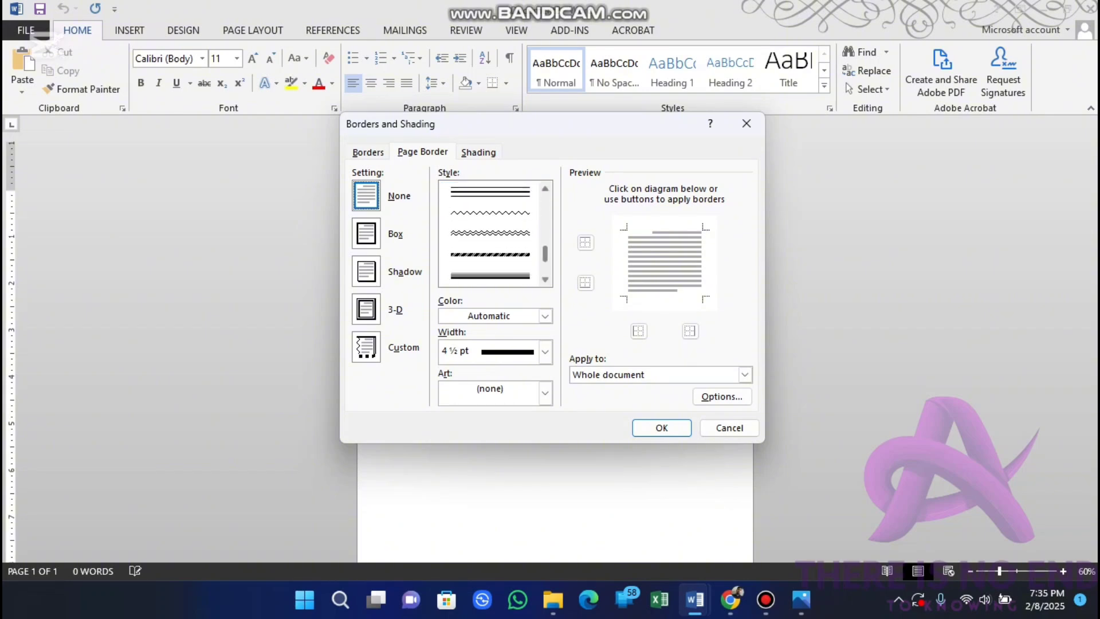
{"action": "scroll", "coordinate": [490, 234], "scroll_direction": "up", "scroll_amount": 4}
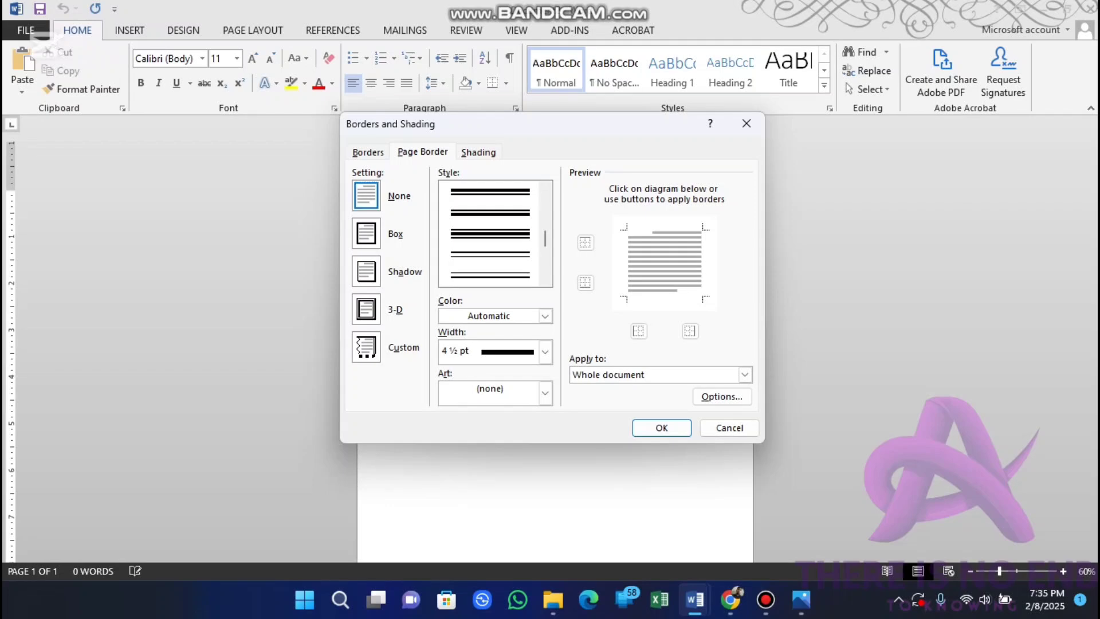
{"action": "left_click", "coordinate": [490, 234]}
Step: Set the page border's color to the darker blue theme shade and its width to 4½ pt
{"action": "left_click", "coordinate": [545, 316]}
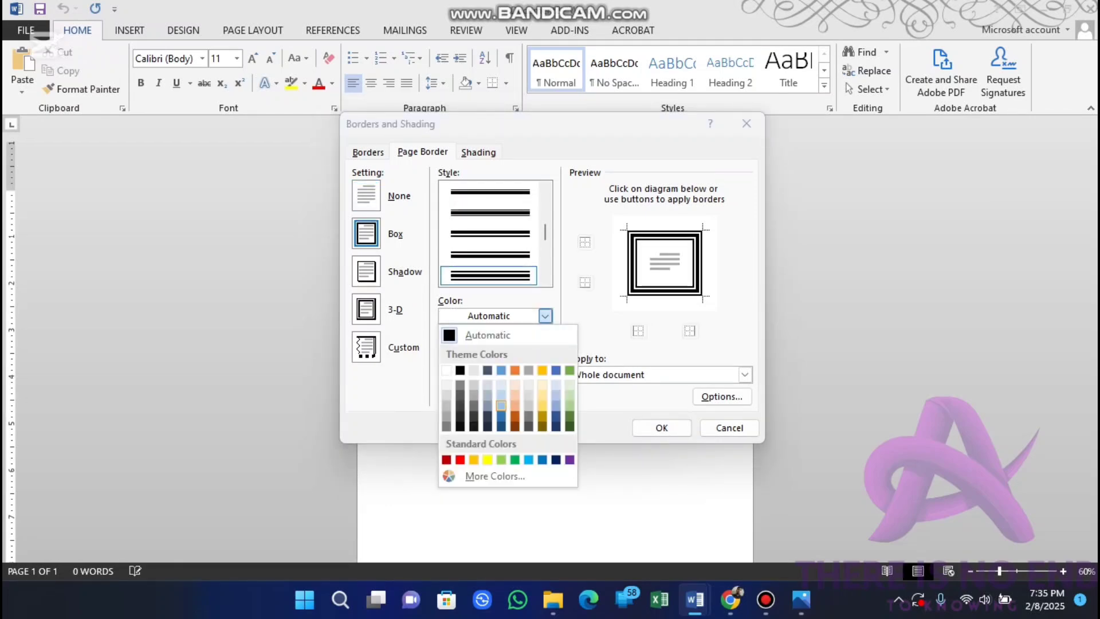
{"action": "left_click", "coordinate": [501, 405]}
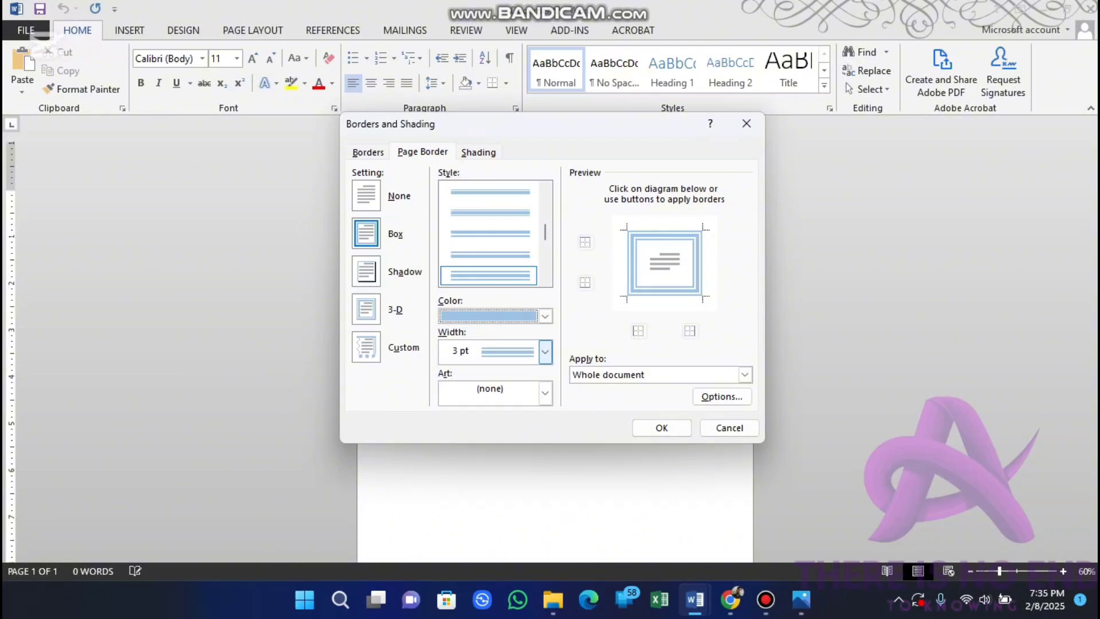
{"action": "left_click", "coordinate": [545, 316]}
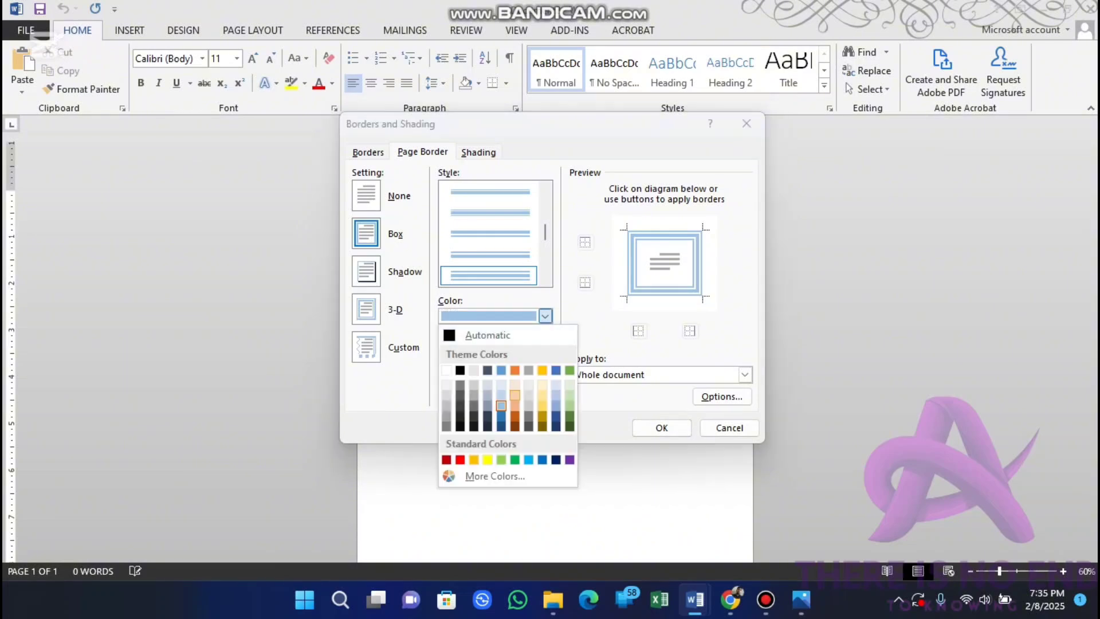
{"action": "left_click", "coordinate": [501, 416]}
{"action": "left_click", "coordinate": [545, 351]}
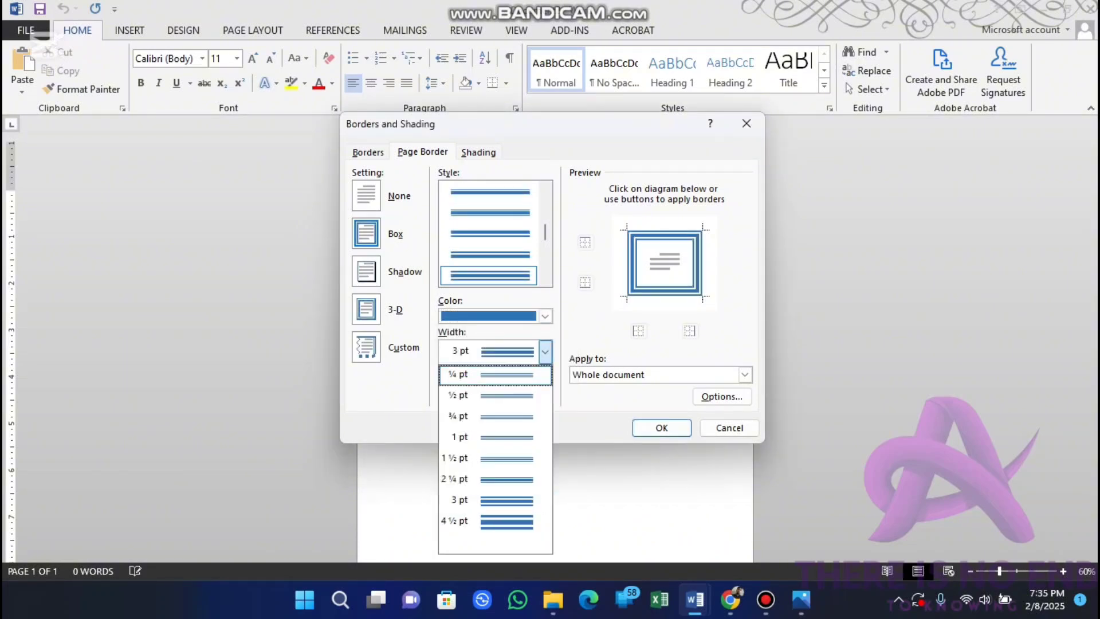
{"action": "left_click", "coordinate": [490, 522]}
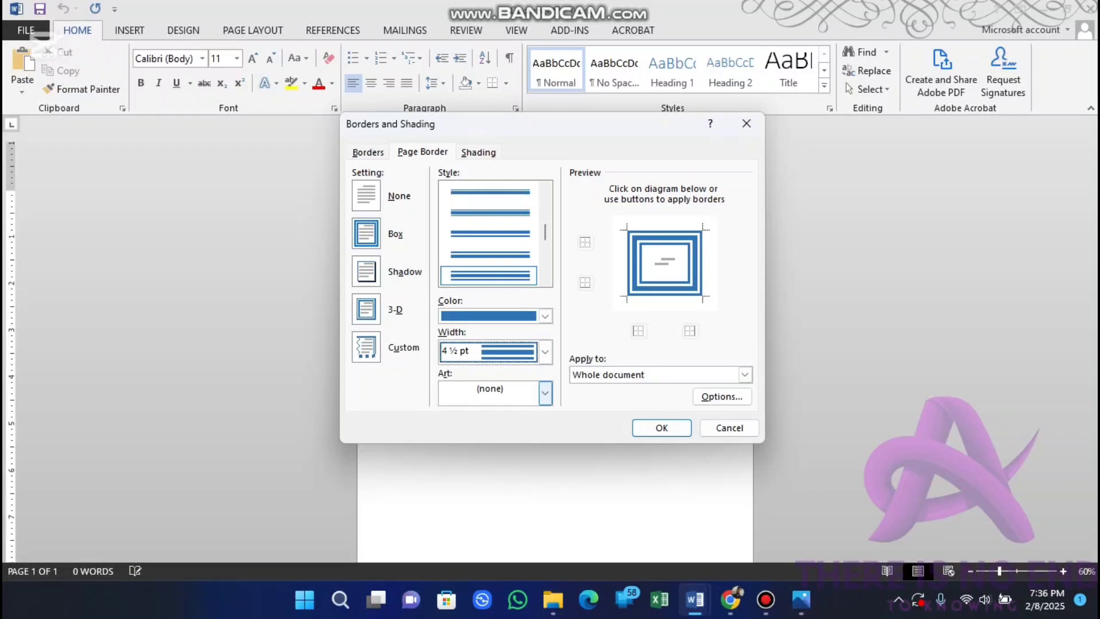
{"action": "left_click", "coordinate": [545, 393]}
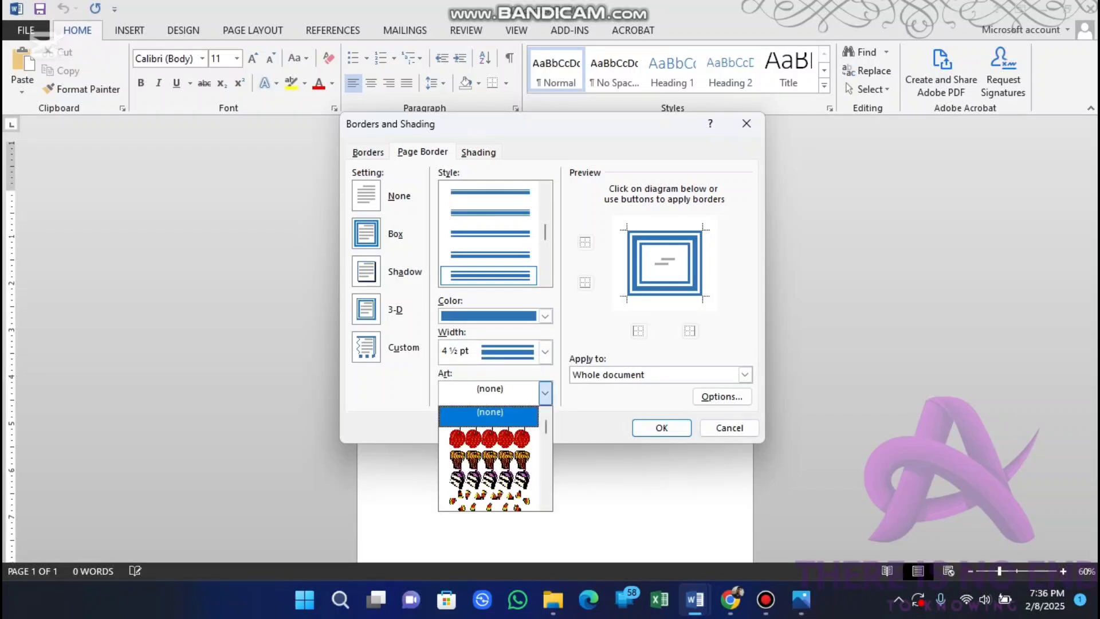
Step: Measure the page border's margins from Text and apply the border to the whole document
{"action": "left_click", "coordinate": [722, 396]}
{"action": "left_click", "coordinate": [722, 397]}
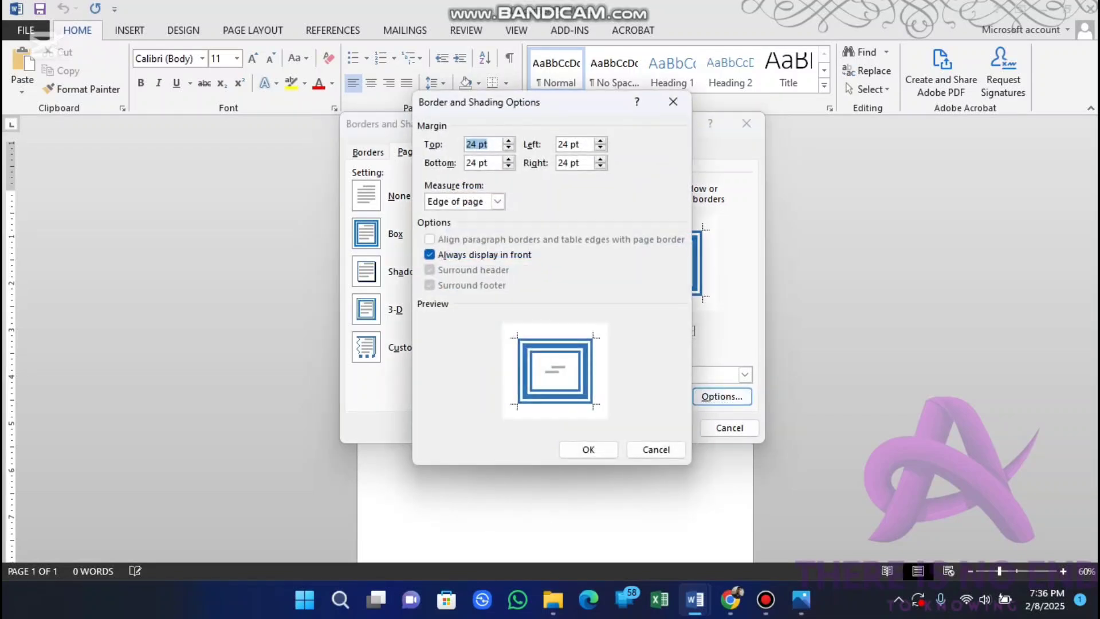
{"action": "left_click", "coordinate": [497, 201]}
{"action": "left_click", "coordinate": [447, 215]}
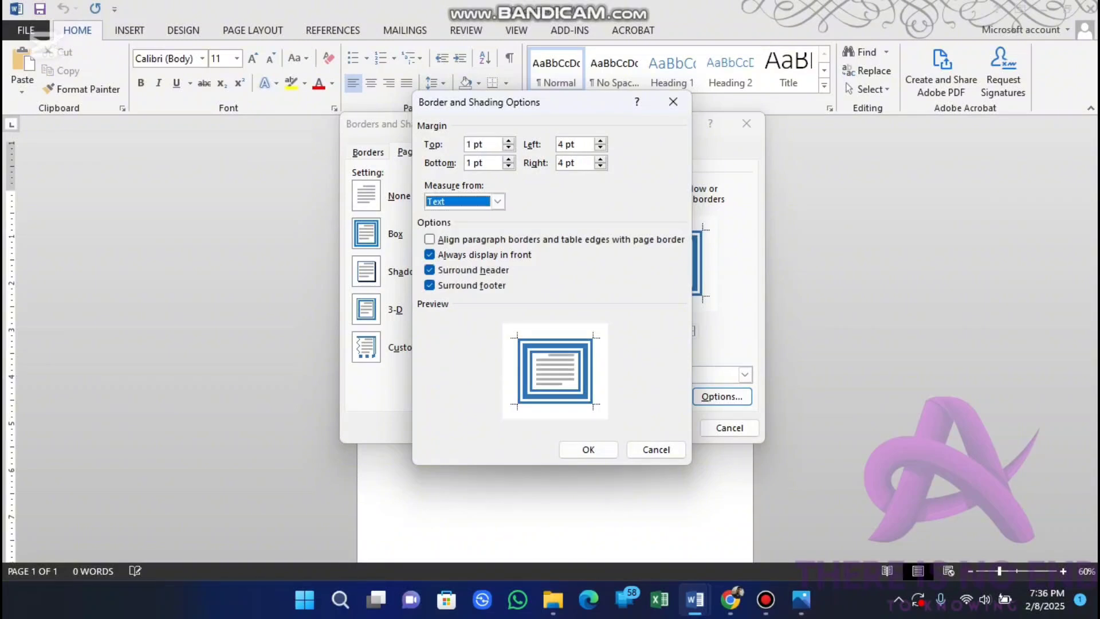
{"action": "left_click", "coordinate": [588, 450]}
{"action": "left_click", "coordinate": [661, 428]}
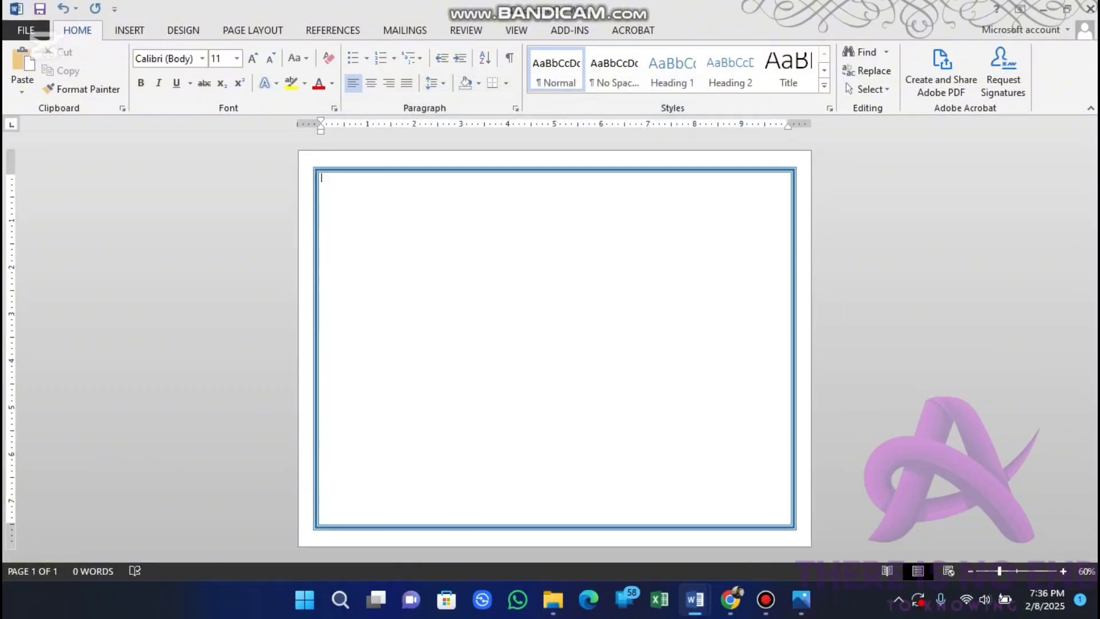
Step: Draw a Half Frame shape about 4.29 inches tall and 1.45 inches wide inside the page border
{"action": "scroll", "coordinate": [555, 347], "scroll_direction": "up", "scroll_amount": 1}
{"action": "scroll", "coordinate": [555, 348], "scroll_direction": "down", "scroll_amount": 1}
{"action": "left_click", "coordinate": [129, 29]}
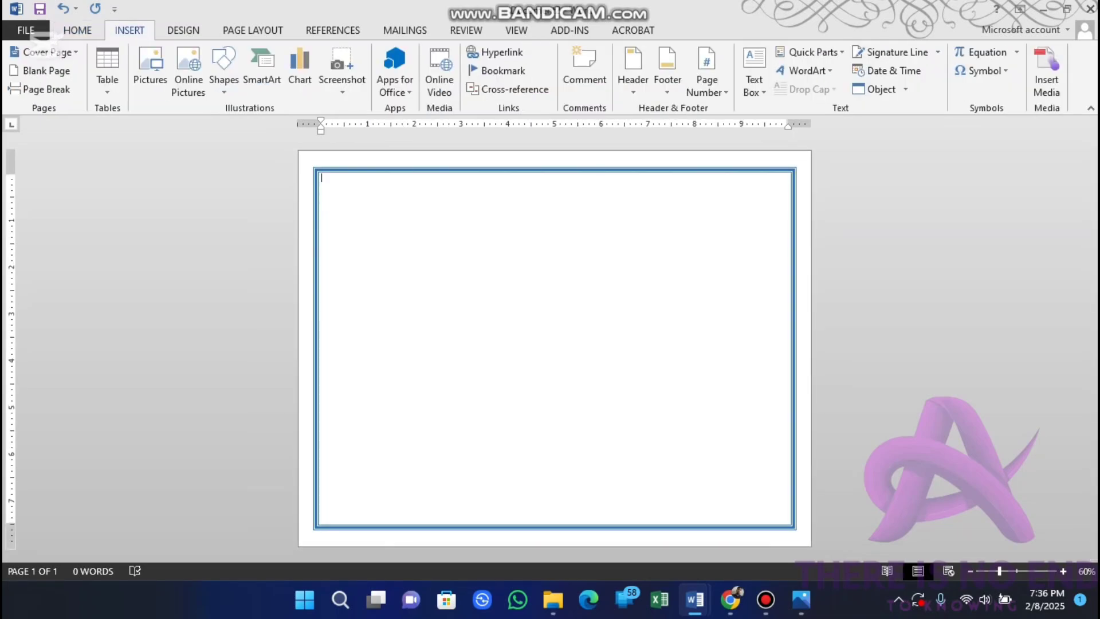
{"action": "left_click", "coordinate": [224, 68]}
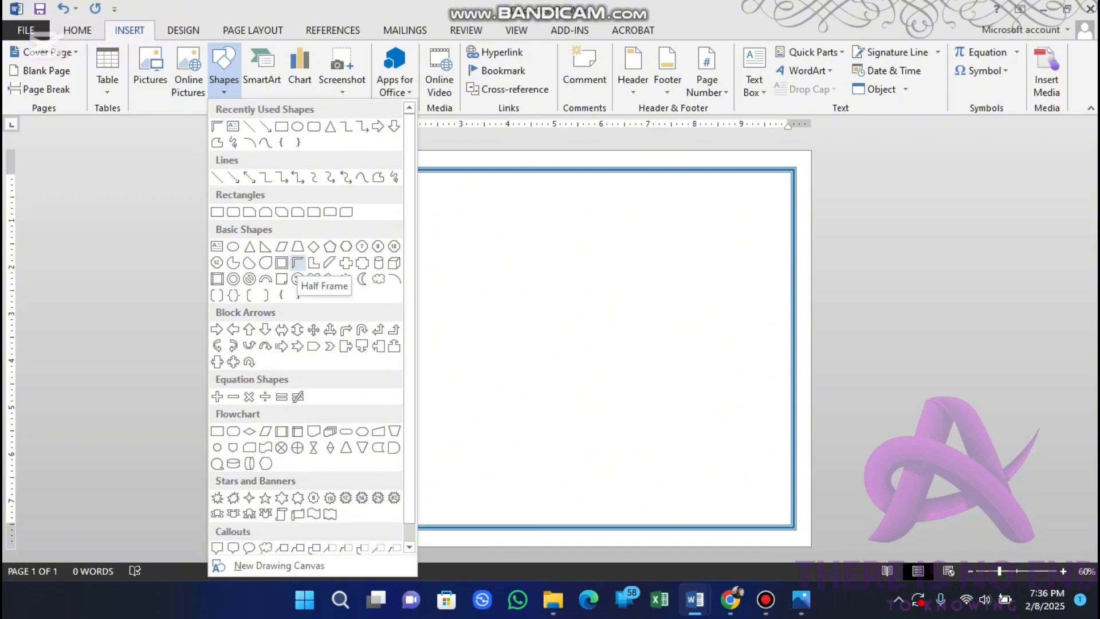
{"action": "left_click", "coordinate": [297, 262]}
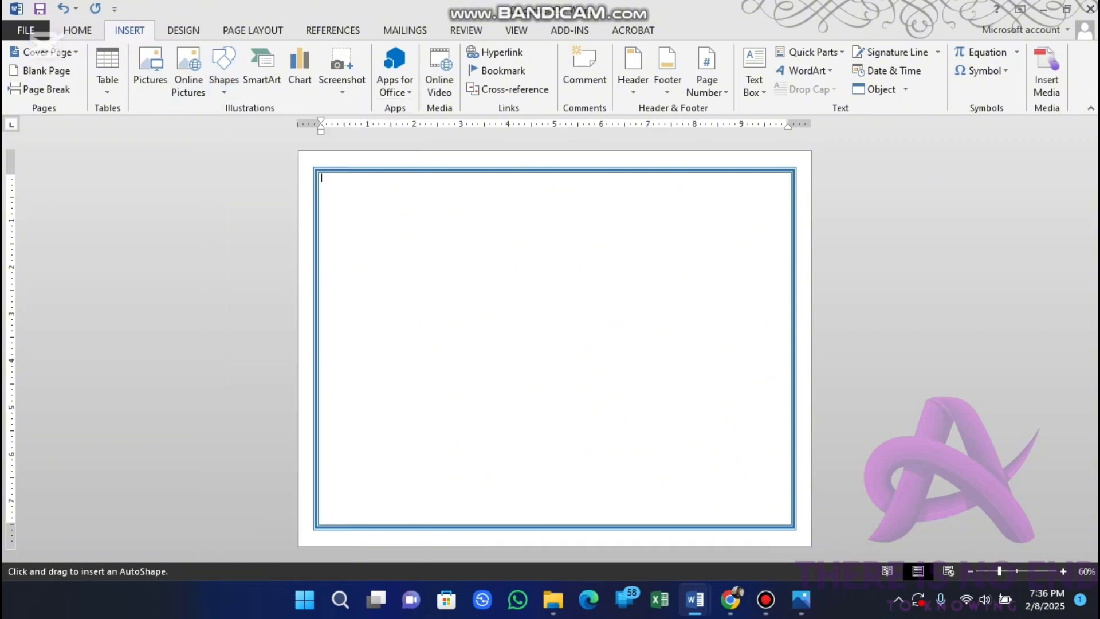
{"action": "mouse_move", "coordinate": [612, 206]}
{"action": "left_mouse_down"}
{"action": "mouse_move", "coordinate": [650, 242]}
{"action": "mouse_move", "coordinate": [717, 377]}
{"action": "mouse_move", "coordinate": [670, 419]}
{"action": "mouse_move", "coordinate": [680, 407]}
{"action": "left_mouse_up"}
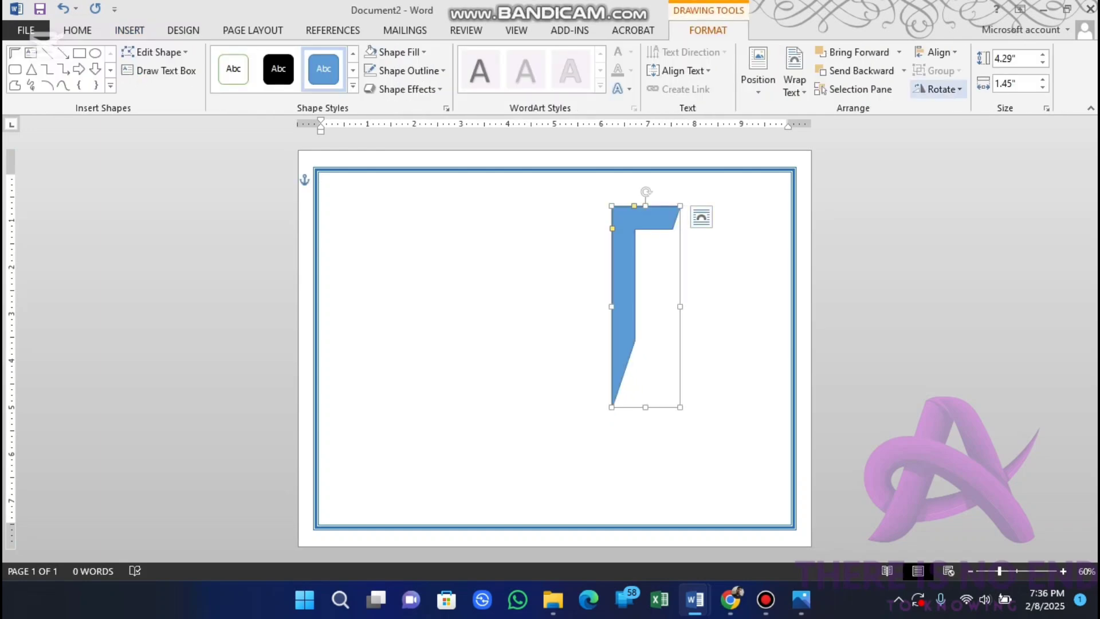
Step: Flip the half frame horizontally and move it into the page's upper-right corner
{"action": "left_click", "coordinate": [940, 89]}
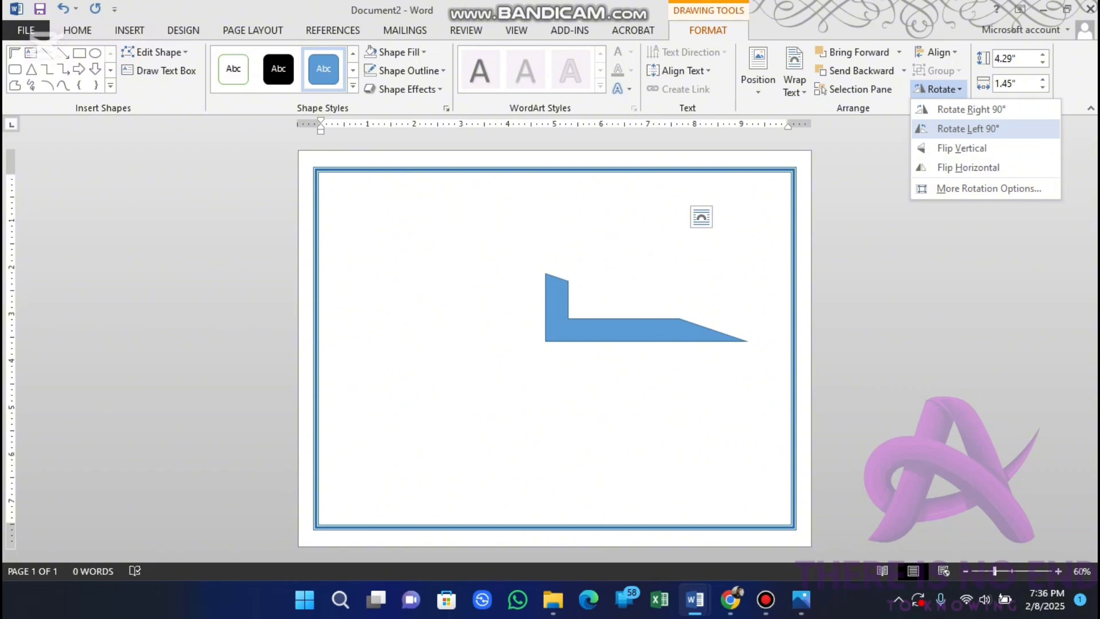
{"action": "left_click", "coordinate": [969, 167]}
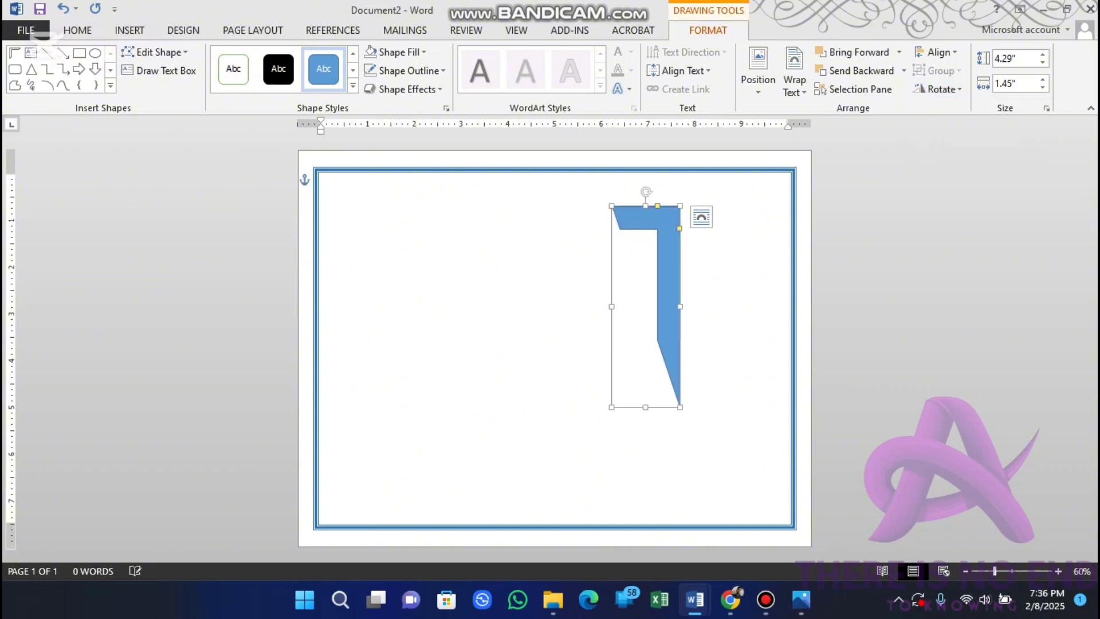
{"action": "left_click_drag", "start_coordinate": [668, 264], "coordinate": [800, 207]}
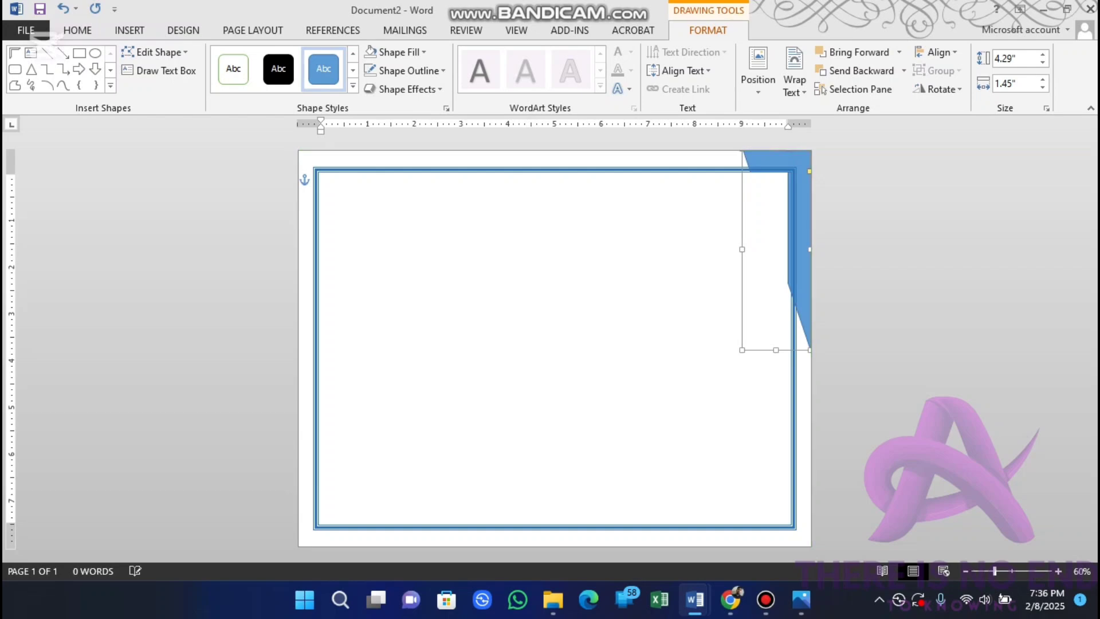
Step: Remove the corner half frame's outline and fill it with the orange theme color
{"action": "left_click", "coordinate": [408, 71]}
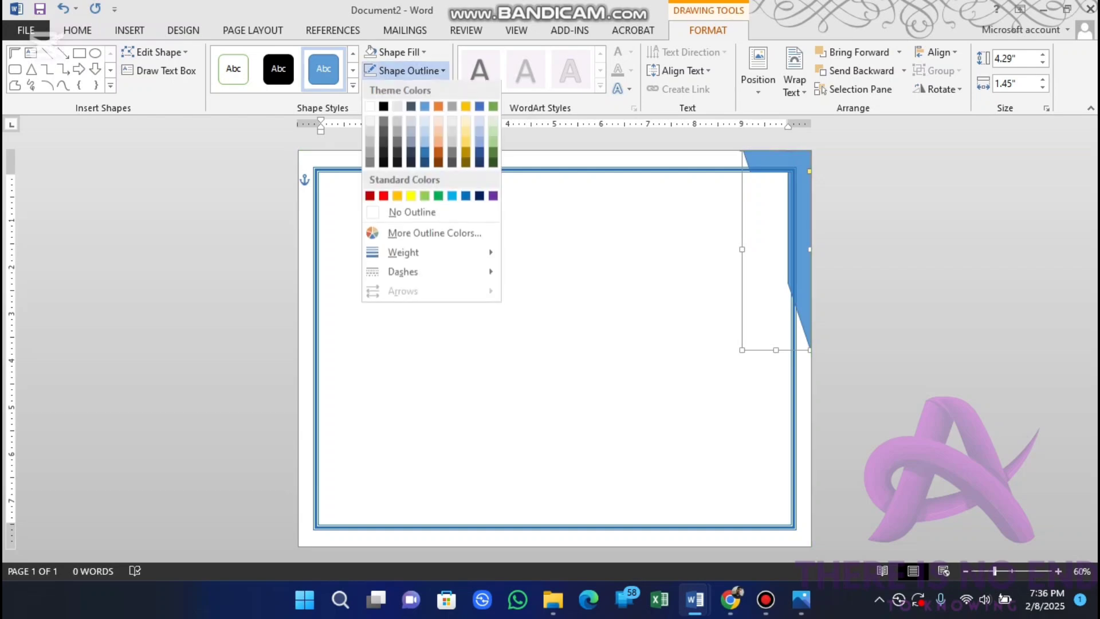
{"action": "left_click", "coordinate": [412, 212]}
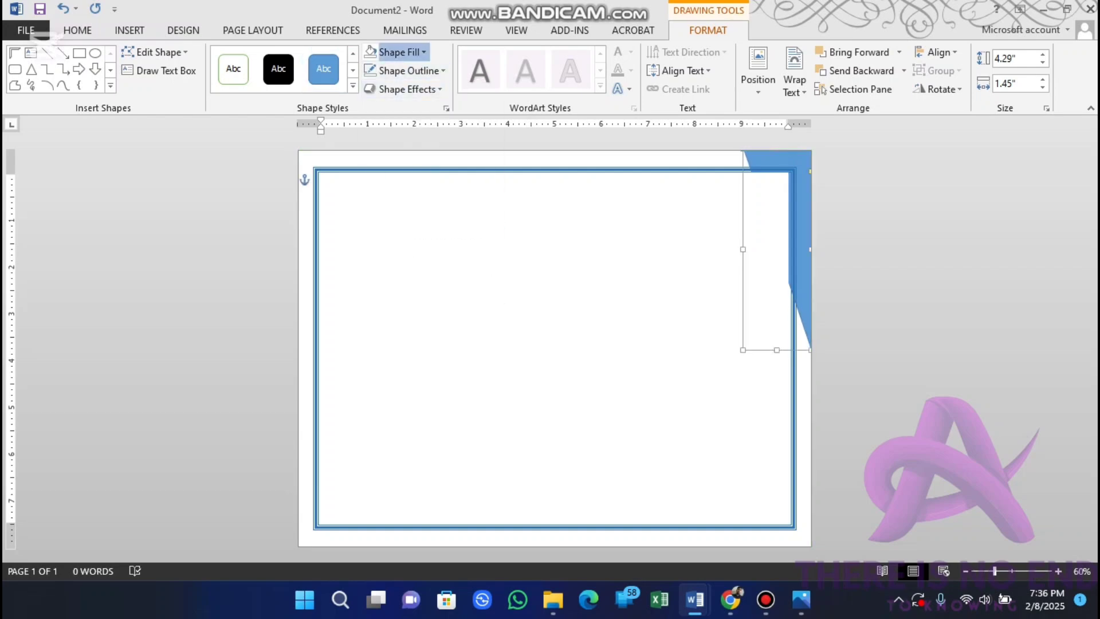
{"action": "left_click", "coordinate": [399, 52]}
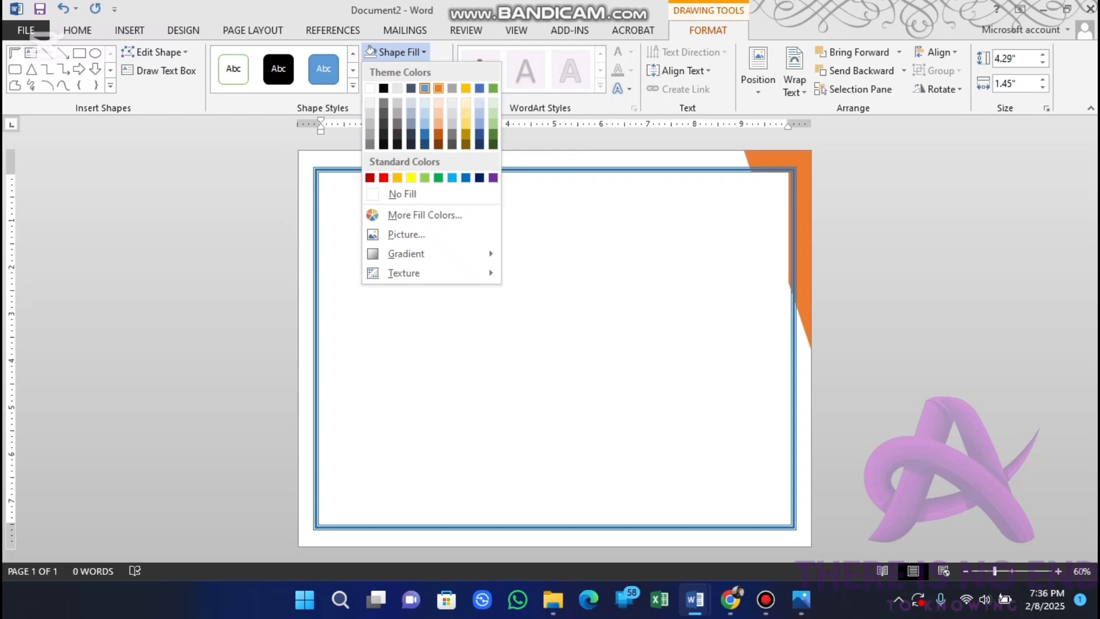
{"action": "left_click", "coordinate": [437, 88]}
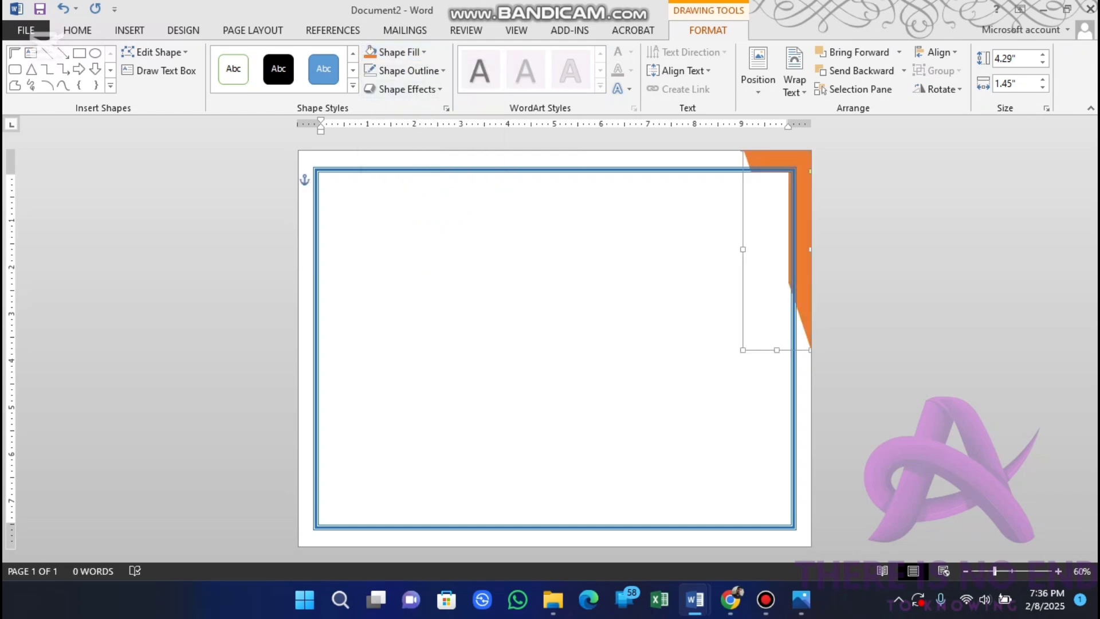
Step: Enlarge the corner half frame to about 4.33 inches tall and 1.88 inches wide
{"action": "left_click_drag", "start_coordinate": [743, 249], "coordinate": [739, 249]}
{"action": "left_click_drag", "start_coordinate": [776, 350], "coordinate": [776, 352]}
{"action": "left_click_drag", "start_coordinate": [740, 249], "coordinate": [724, 250]}
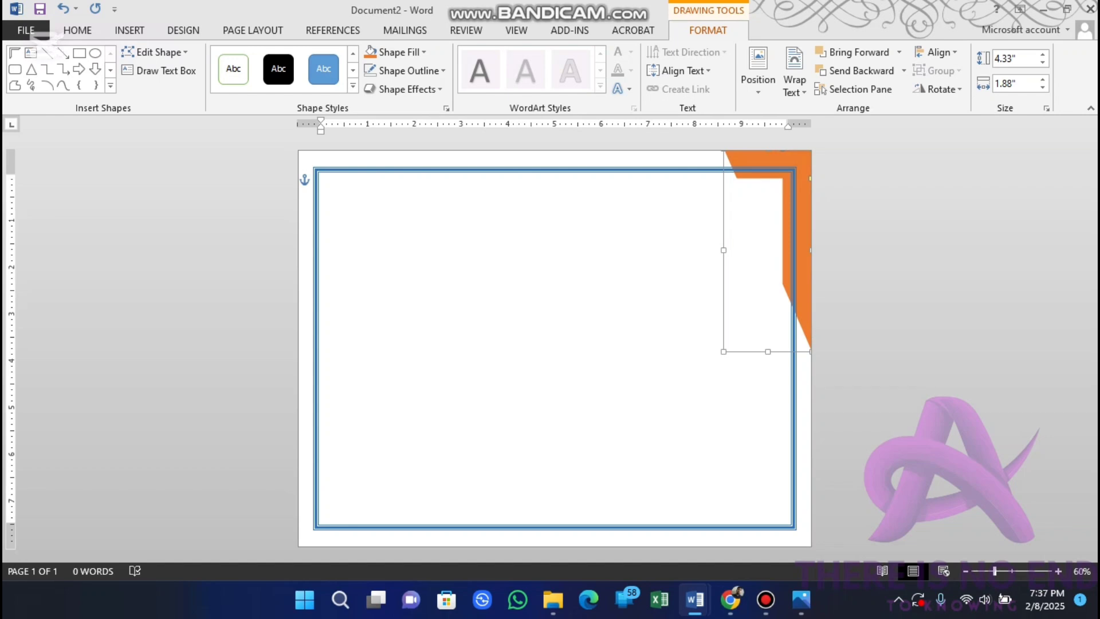
Step: Place a copy of the orange half frame near the middle of the page
{"action": "left_click_drag", "start_coordinate": [797, 229], "coordinate": [551, 334], "text": "ctrl"}
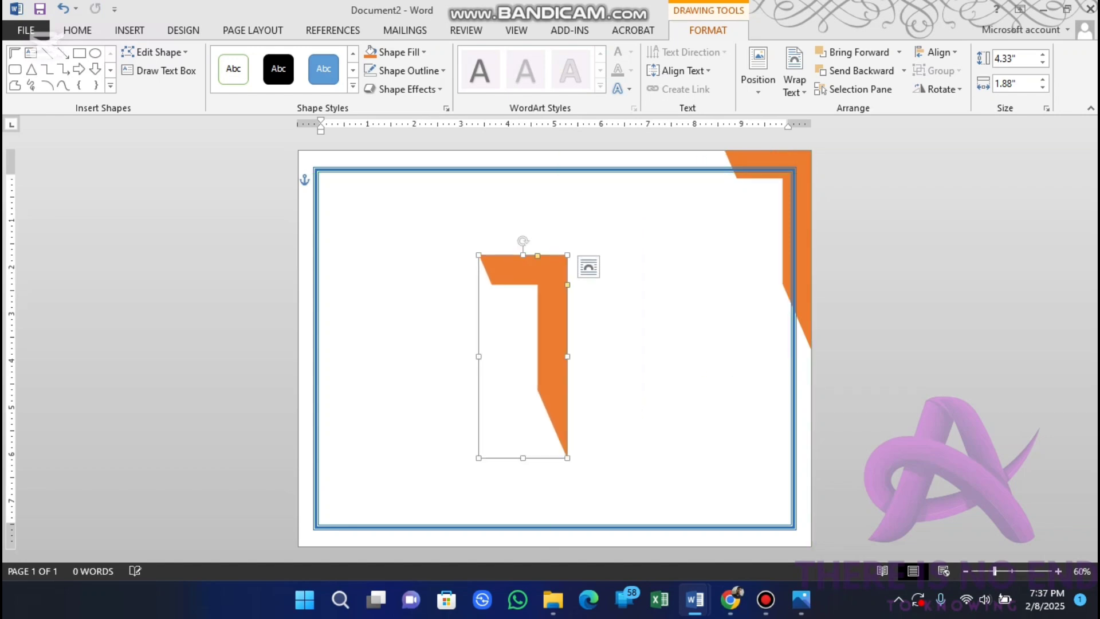
{"action": "left_click", "coordinate": [322, 178]}
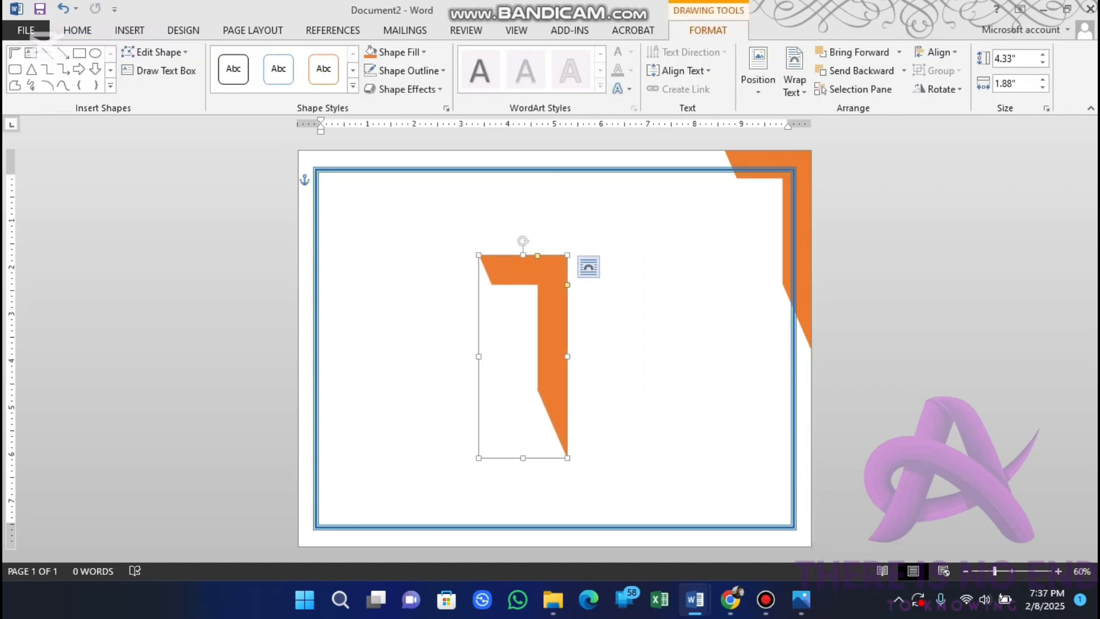
Step: Flip the copied half frame horizontally, rotated left 90°, and fit it into the page's lower-left corner
{"action": "left_click", "coordinate": [937, 89]}
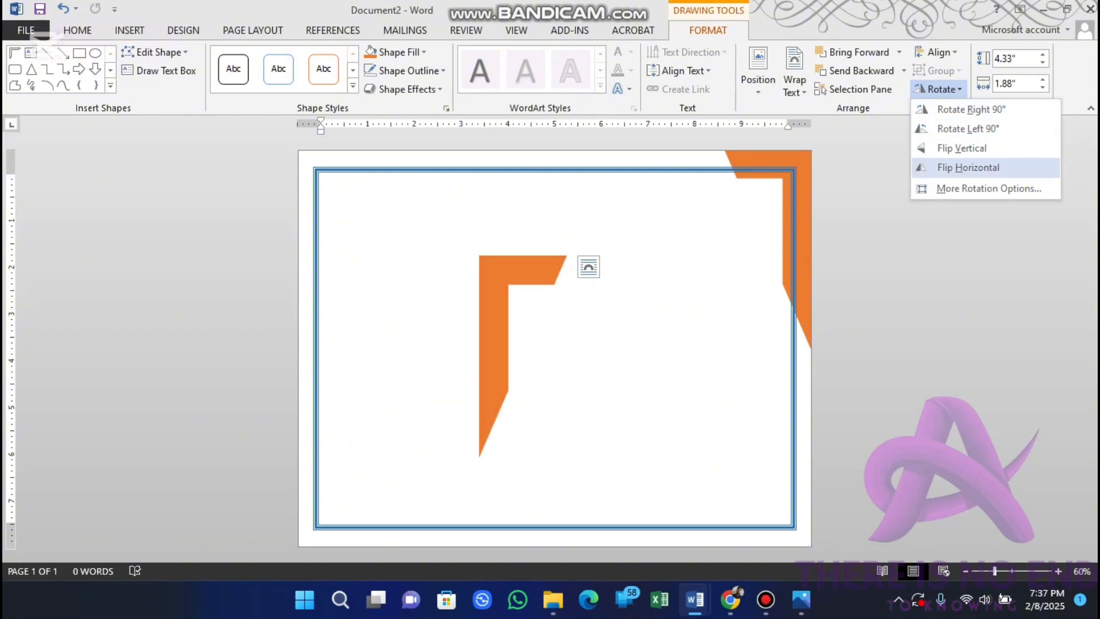
{"action": "left_click", "coordinate": [969, 168]}
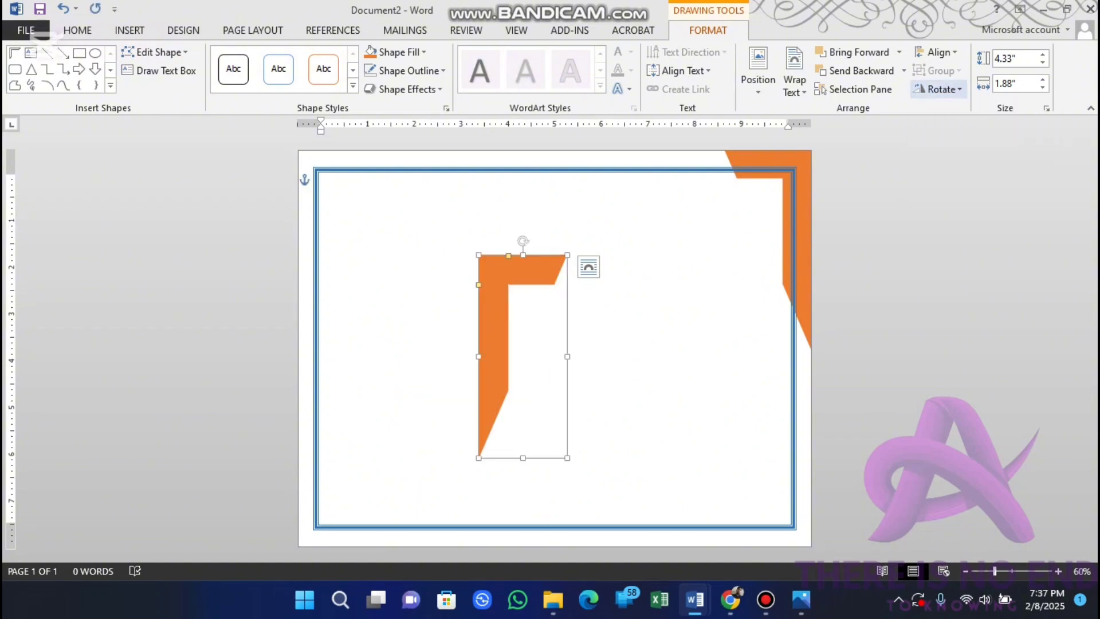
{"action": "left_click", "coordinate": [937, 89]}
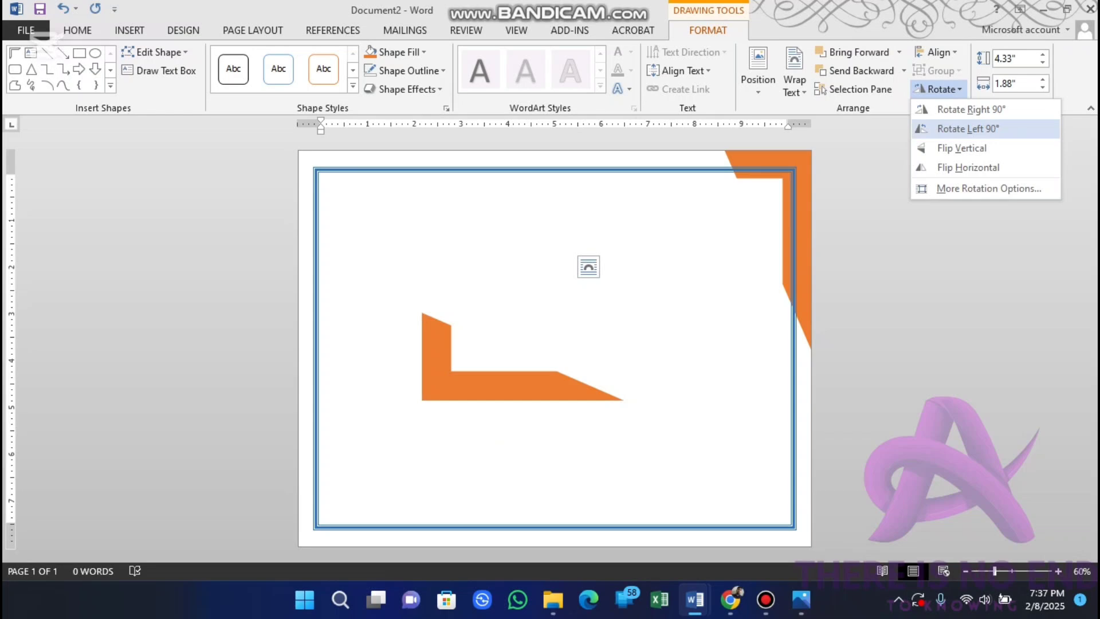
{"action": "left_click", "coordinate": [969, 129]}
{"action": "left_click_drag", "start_coordinate": [487, 387], "coordinate": [359, 533]}
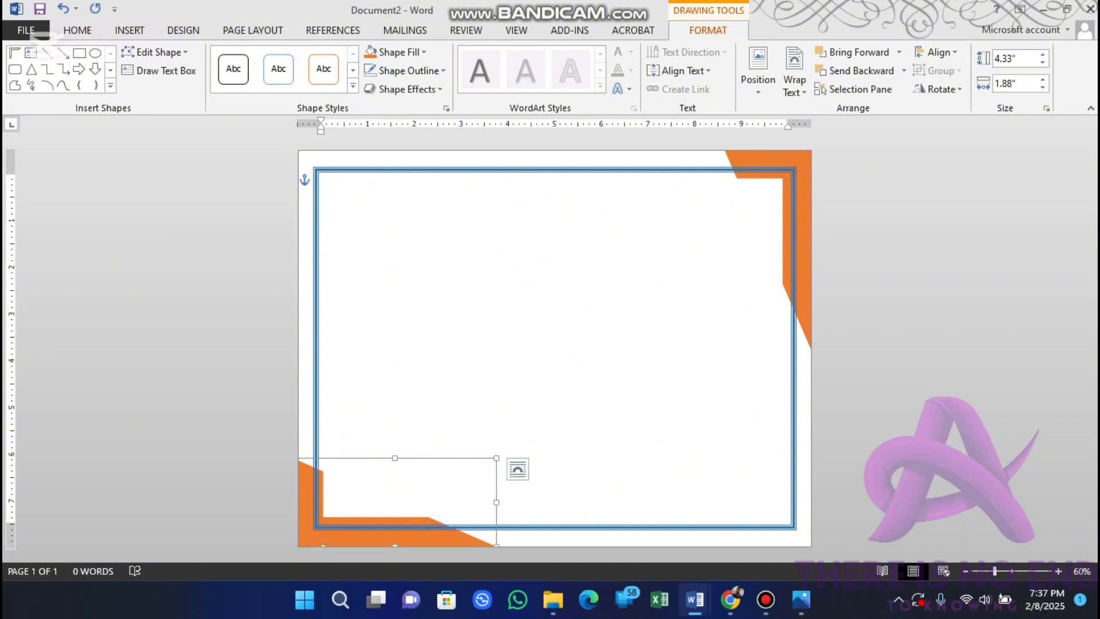
Step: Insert a Simple Text Box near the top of the page and delete its placeholder text
{"action": "left_click", "coordinate": [322, 178]}
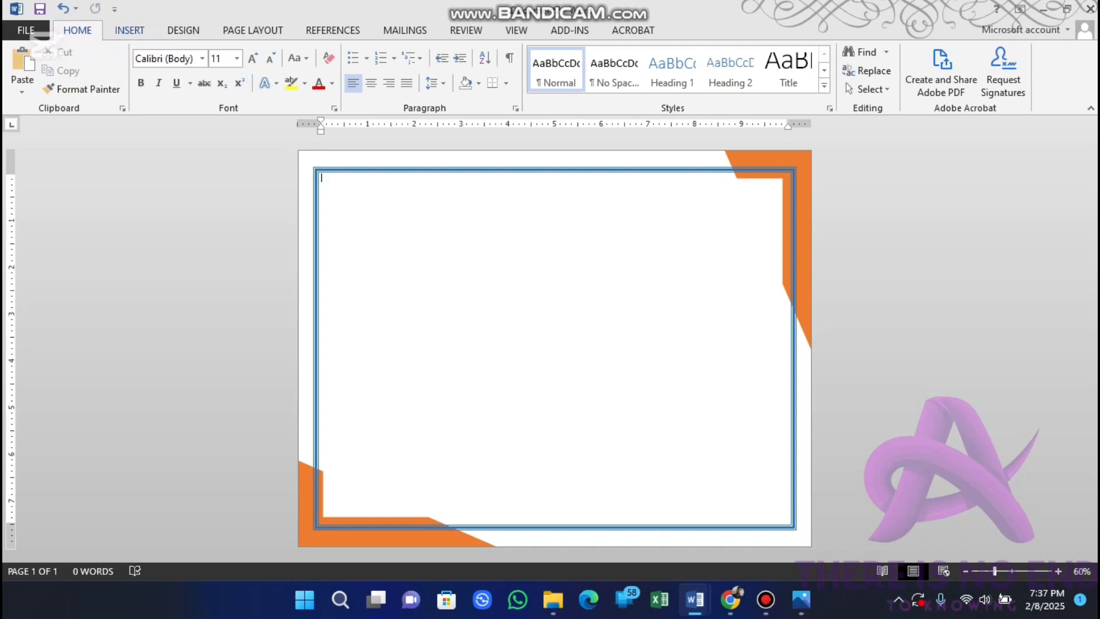
{"action": "left_click", "coordinate": [129, 30]}
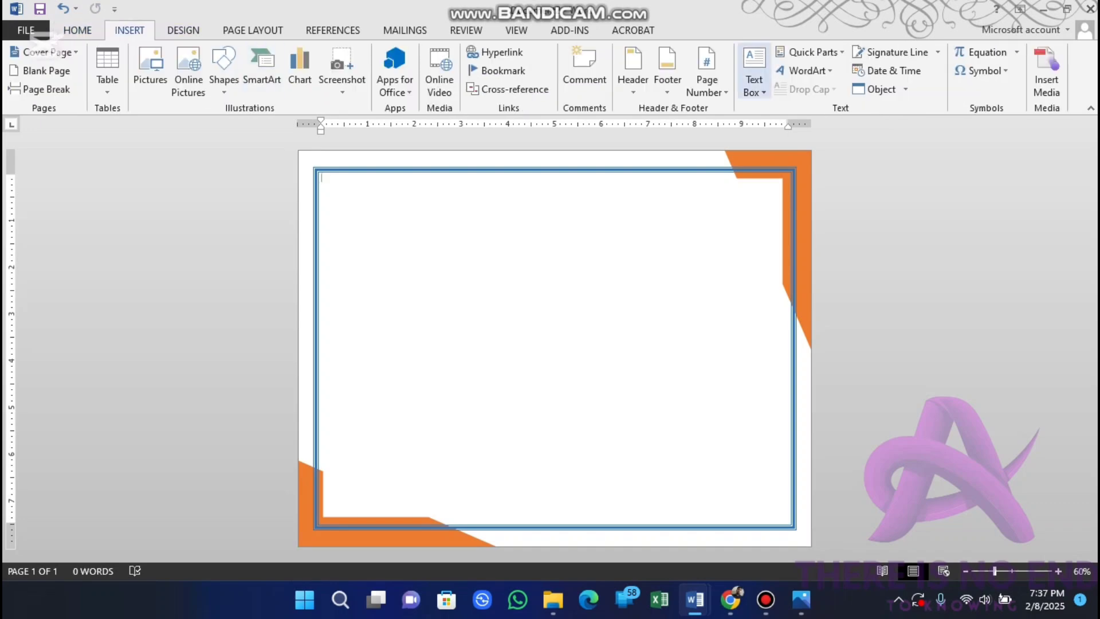
{"action": "left_click", "coordinate": [754, 75]}
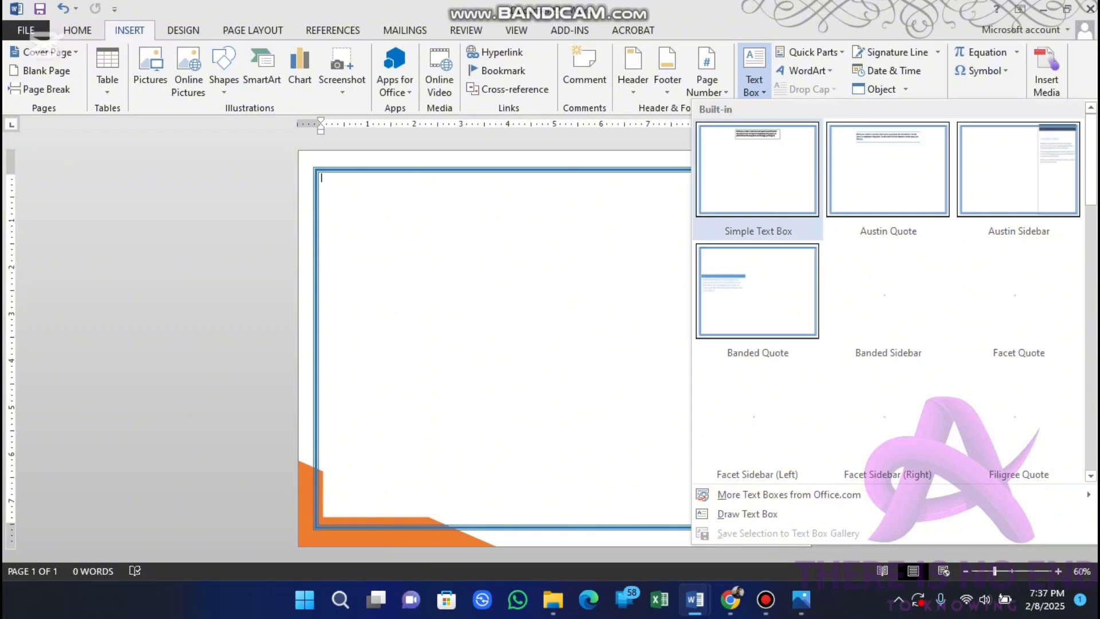
{"action": "left_click", "coordinate": [756, 166]}
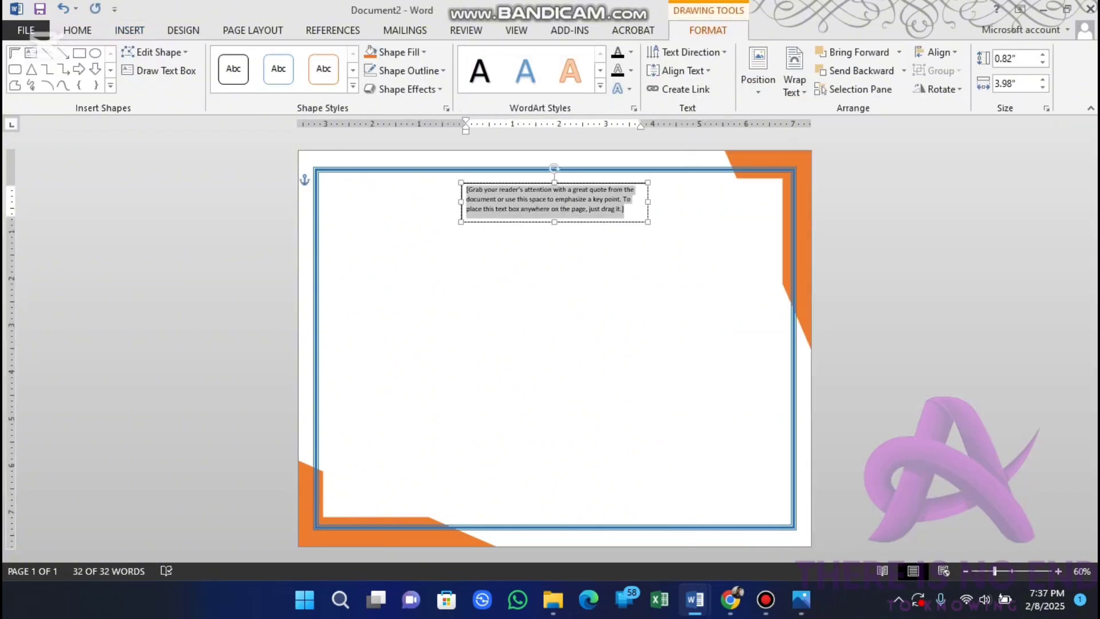
{"action": "key", "text": "Delete"}
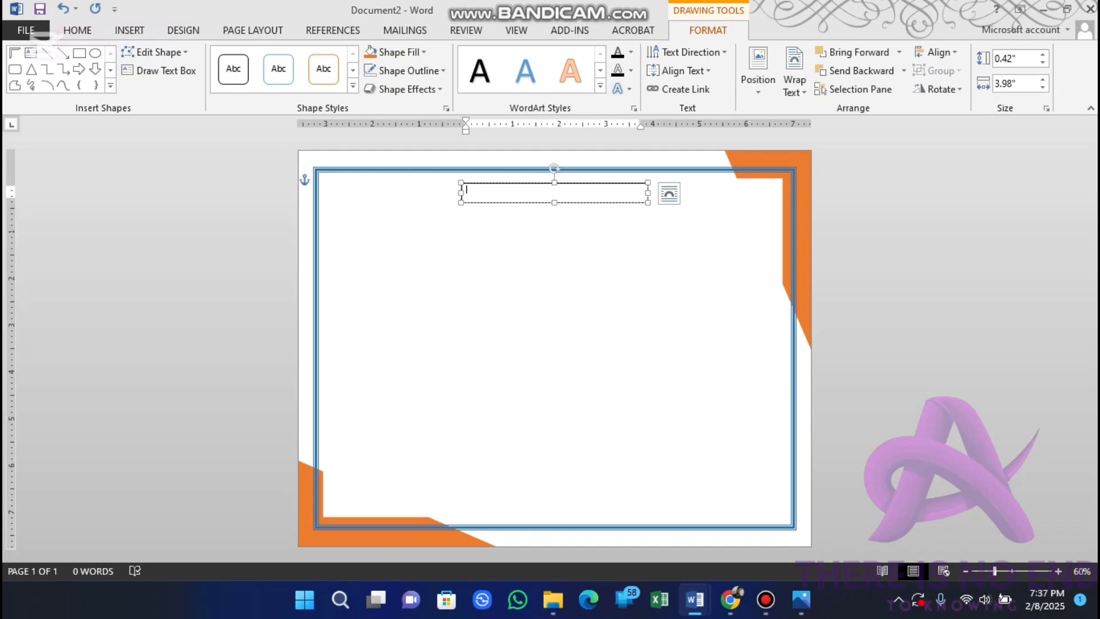
Step: Set the font size in the empty text box to 16
{"action": "scroll", "coordinate": [555, 344], "scroll_direction": "up", "scroll_amount": 3}
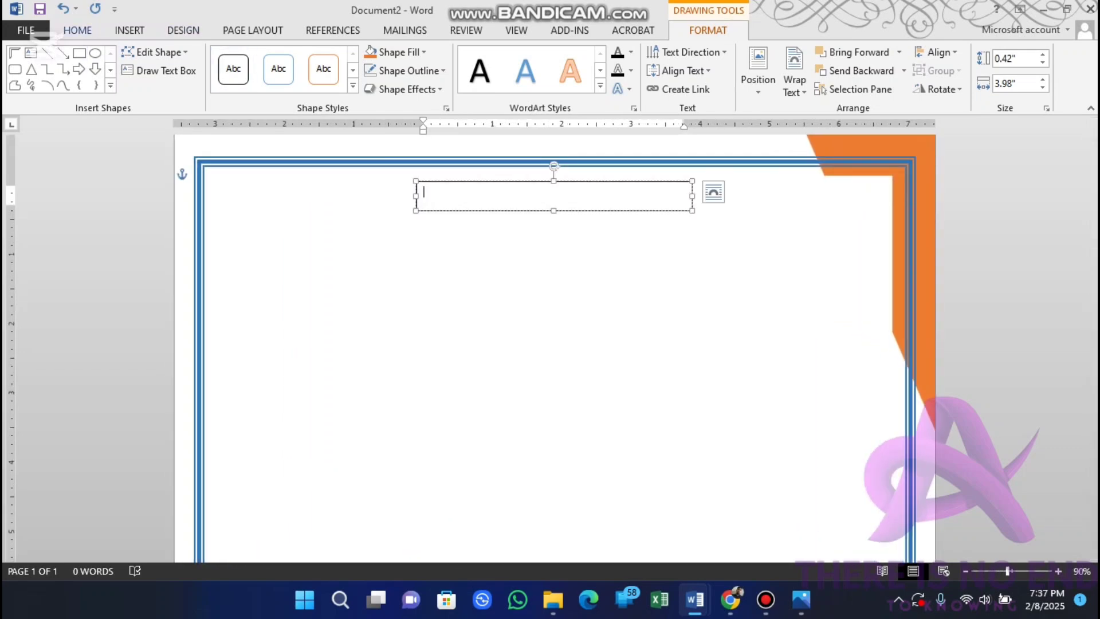
{"action": "left_click", "coordinate": [77, 30]}
{"action": "left_click", "coordinate": [237, 57]}
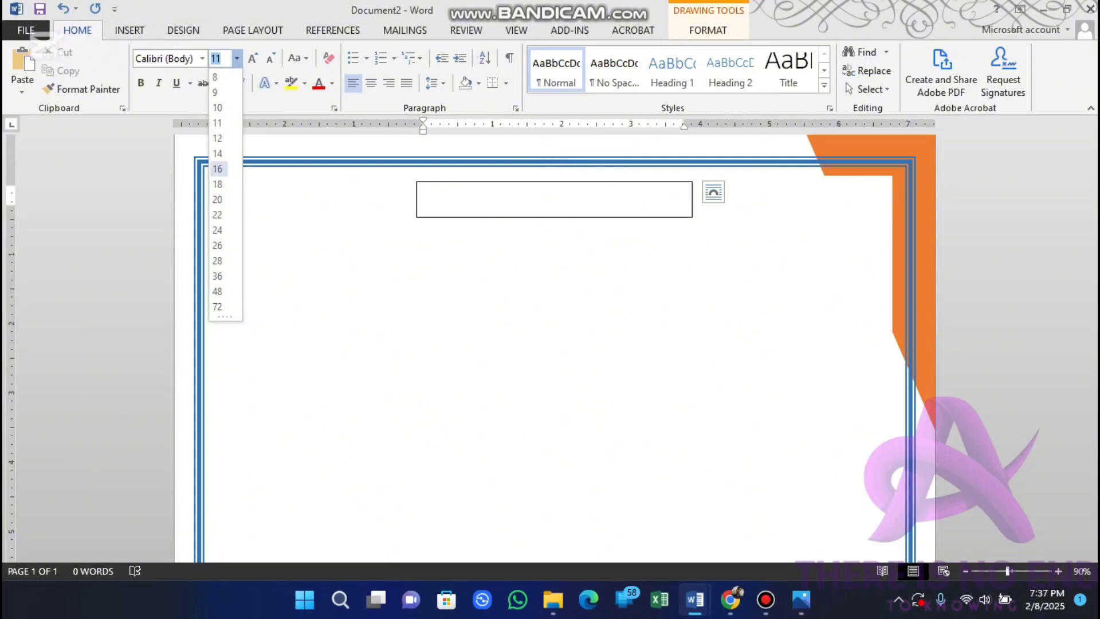
{"action": "left_click", "coordinate": [217, 169]}
Step: Enter the centered title "Certificate of Achievement" in the text box, following the sample certificate in Document1
{"action": "mouse_move", "coordinate": [695, 600]}
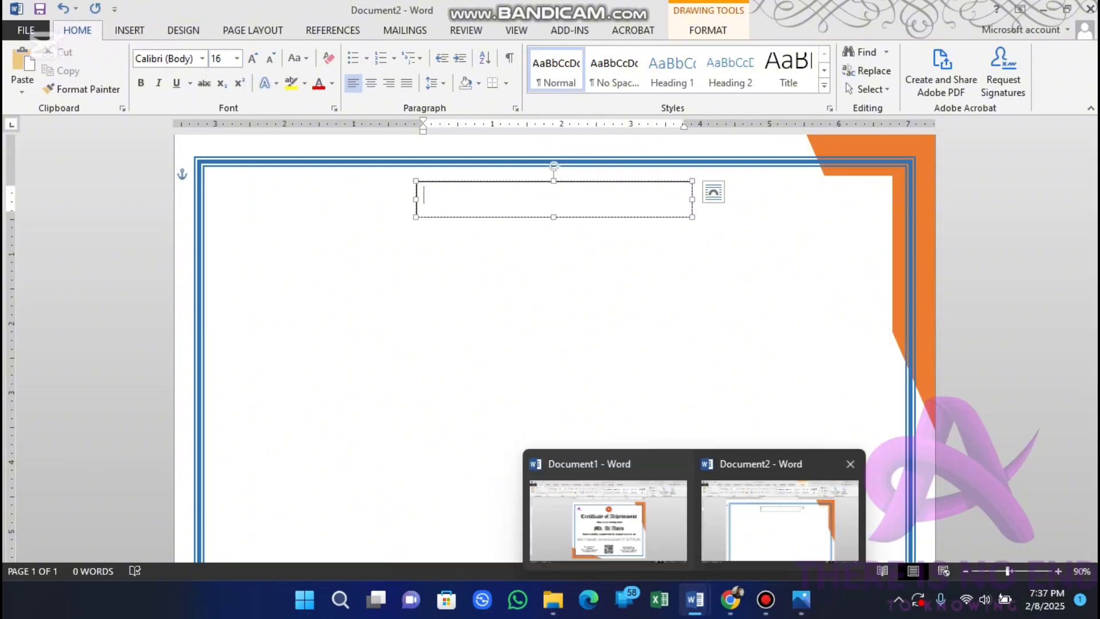
{"action": "left_click", "coordinate": [608, 518]}
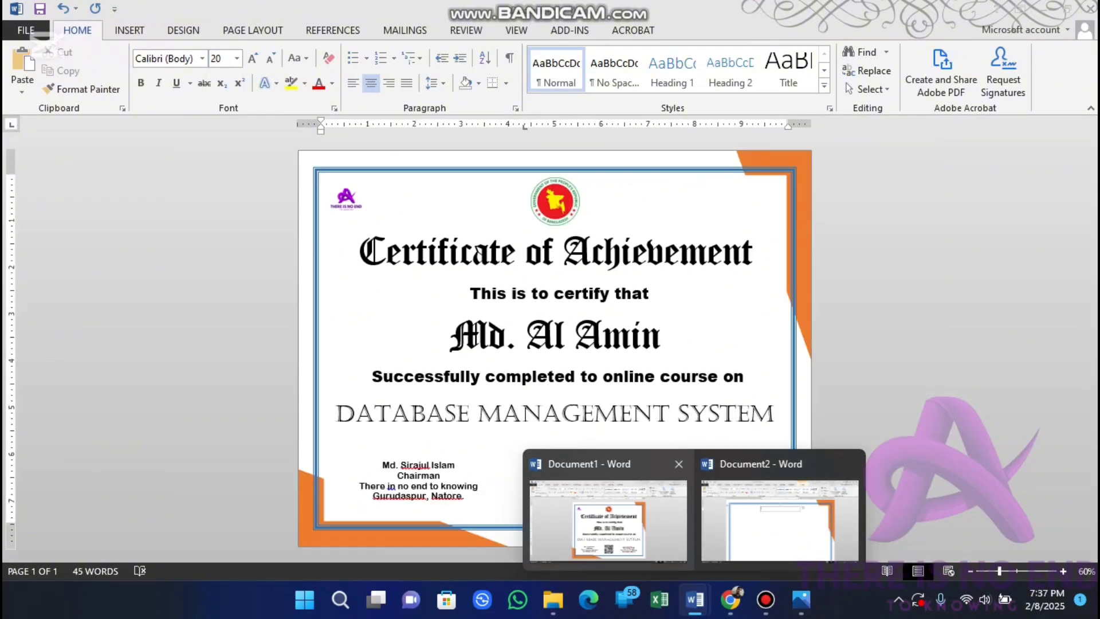
{"action": "left_click", "coordinate": [780, 518]}
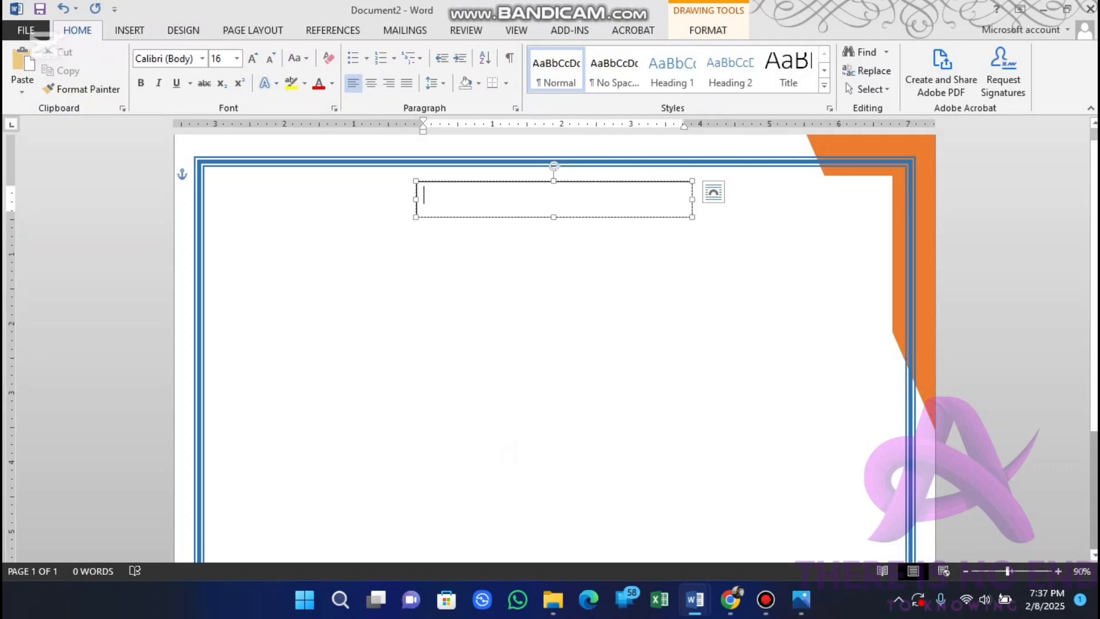
{"action": "type", "text": "Ce"}
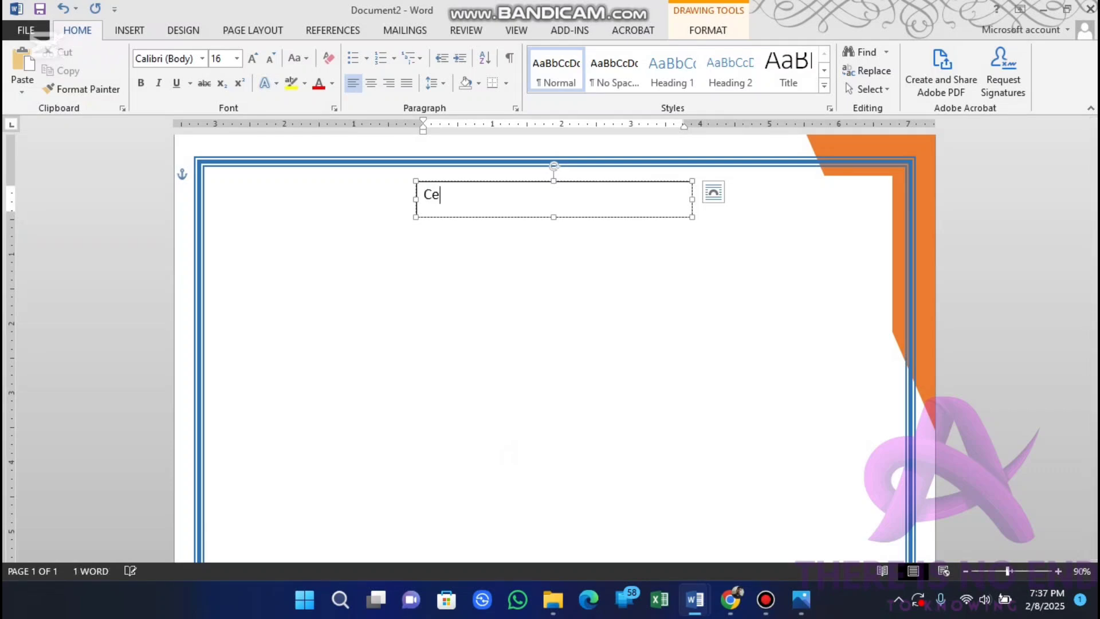
{"action": "type", "text": "rtificate of Achivemen"}
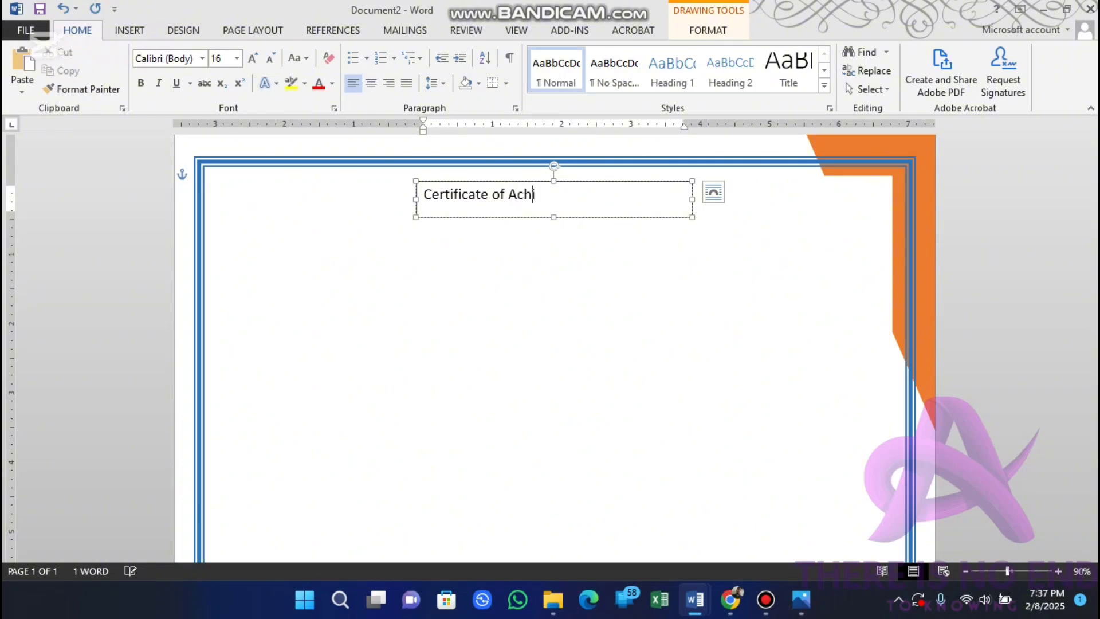
{"action": "type", "text": "t"}
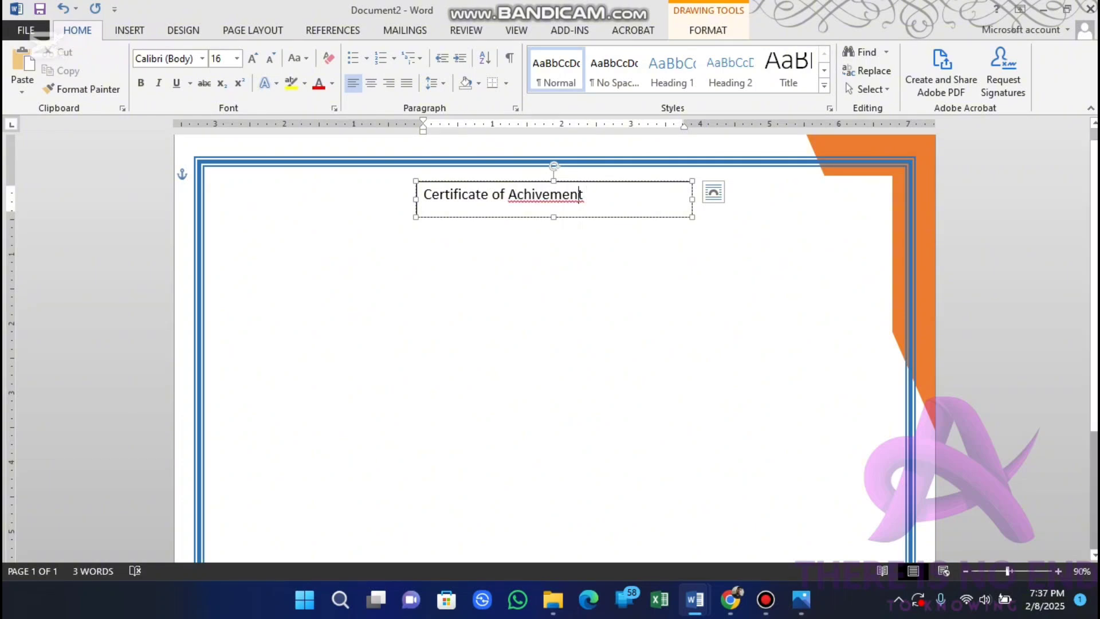
{"action": "key", "text": "shift+F10"}
{"action": "key", "text": "Return"}
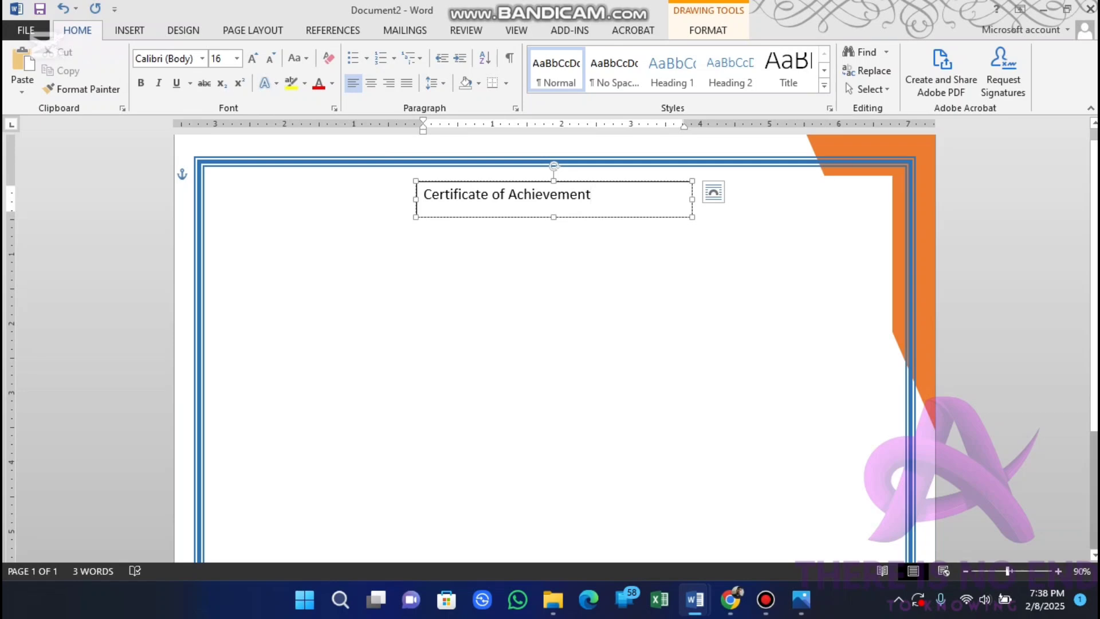
{"action": "key", "text": "ctrl+e"}
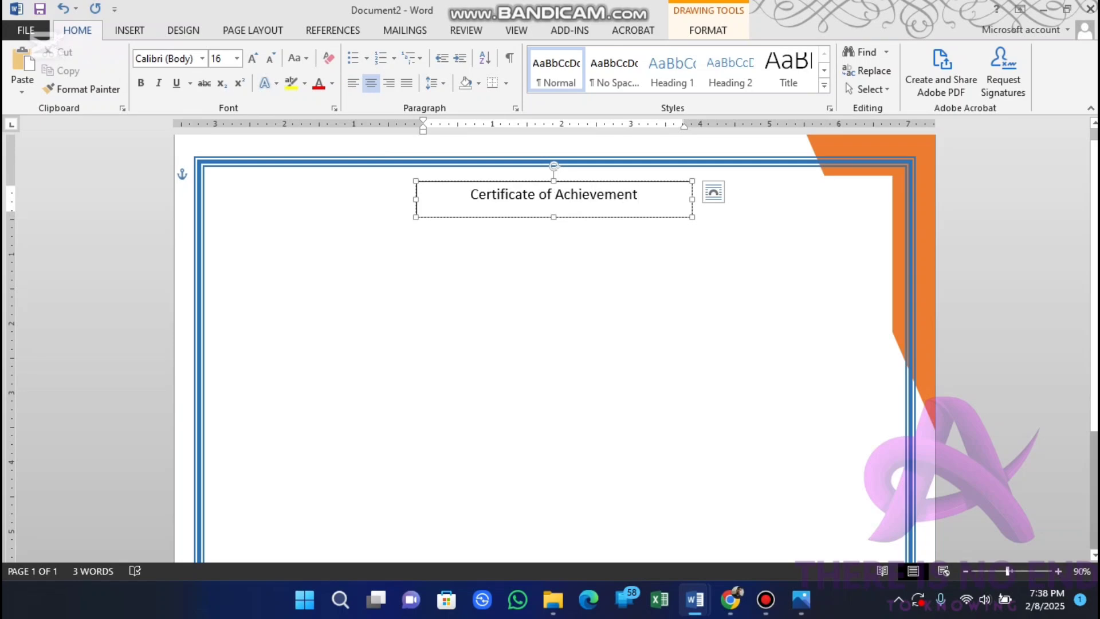
Step: Remove the outline and the fill from the title's text box
{"action": "double_click", "coordinate": [623, 218]}
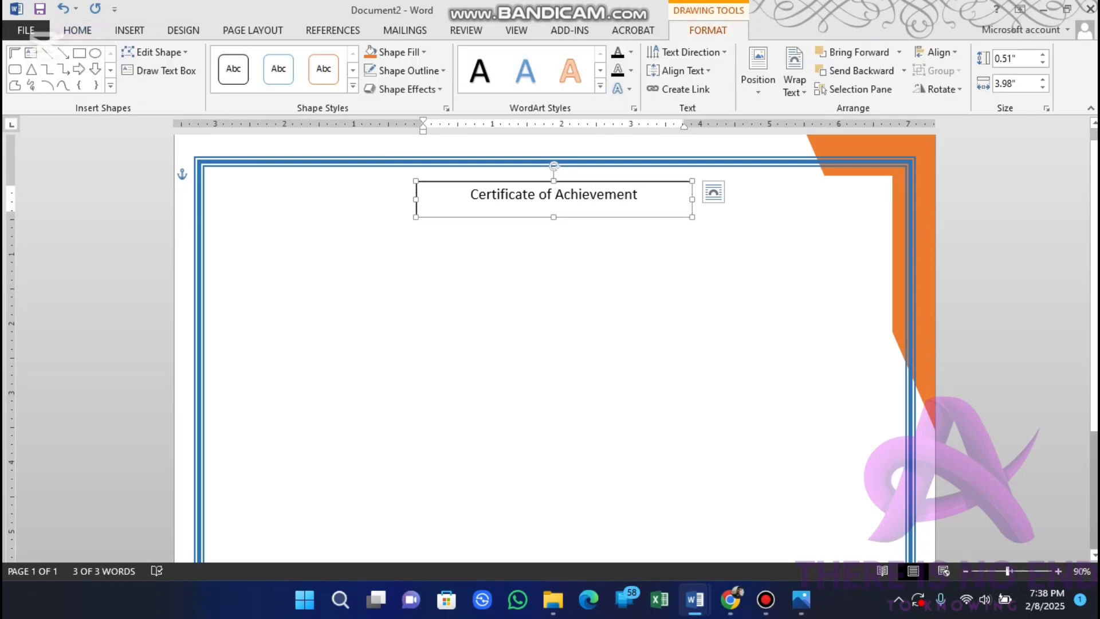
{"action": "left_click", "coordinate": [409, 71]}
{"action": "left_click", "coordinate": [412, 213]}
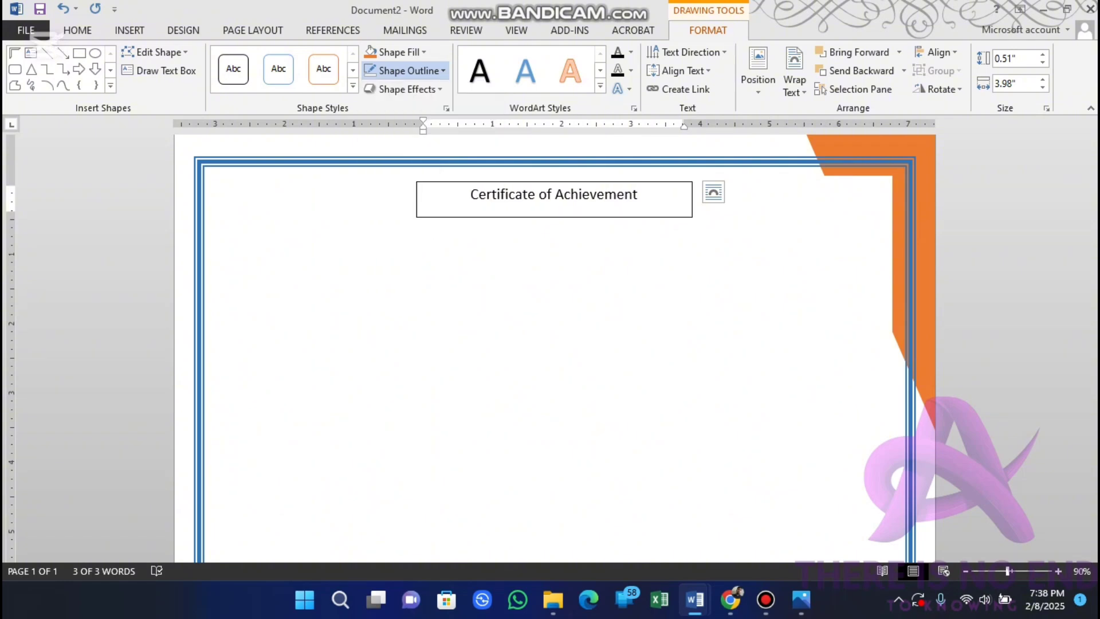
{"action": "left_click", "coordinate": [423, 52]}
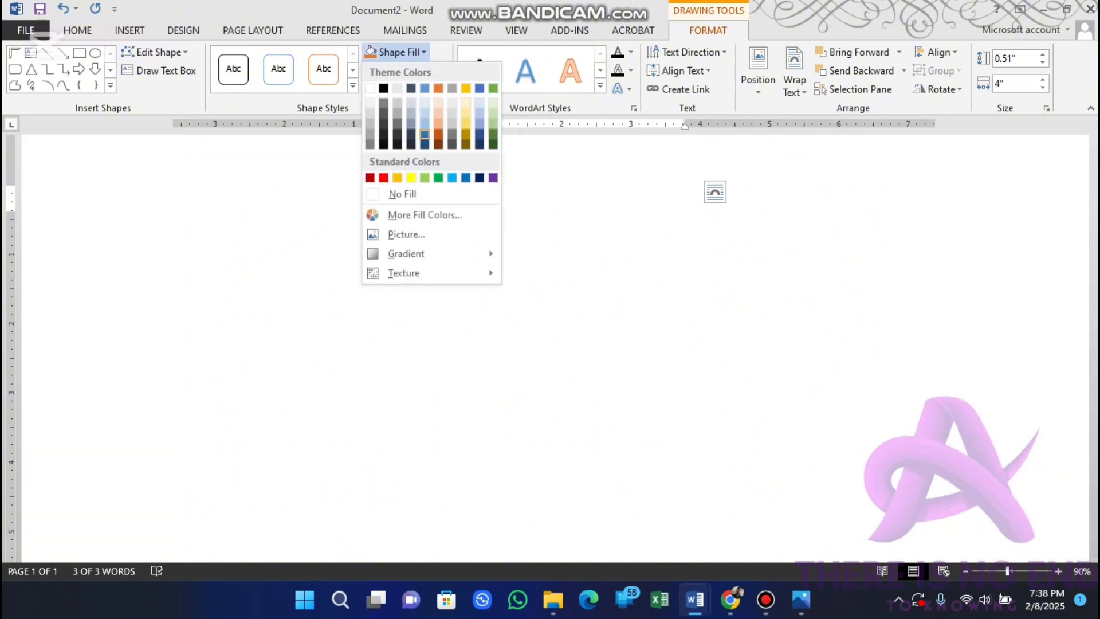
{"action": "left_click", "coordinate": [398, 192]}
Step: Change the whole title's font to Old English Text MT
{"action": "left_click", "coordinate": [563, 195]}
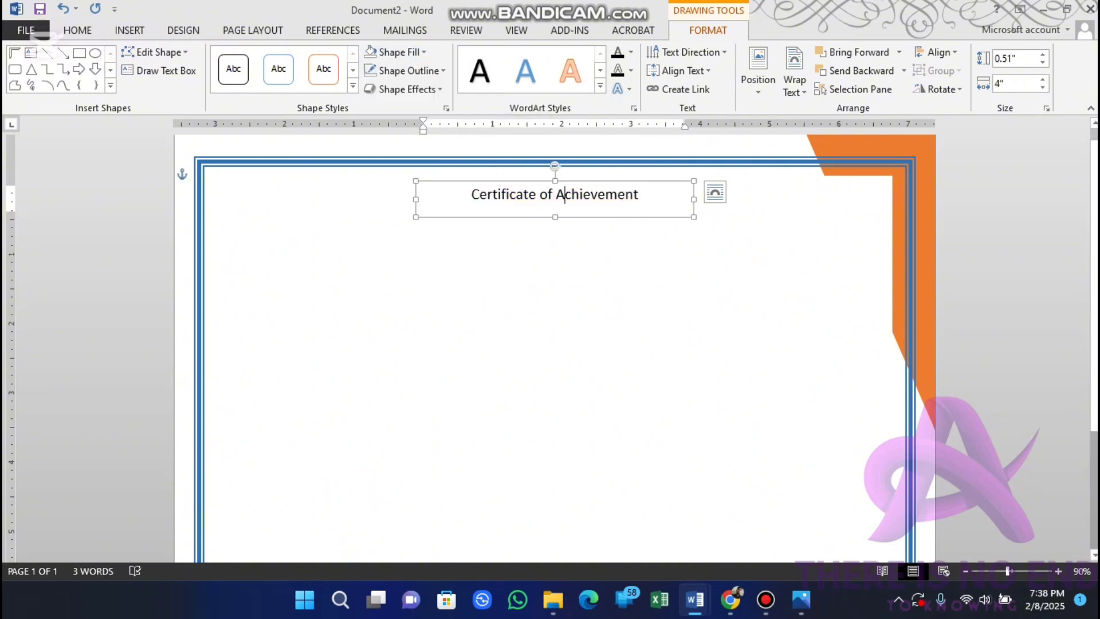
{"action": "key", "text": "ctrl+a"}
{"action": "left_click", "coordinate": [77, 30]}
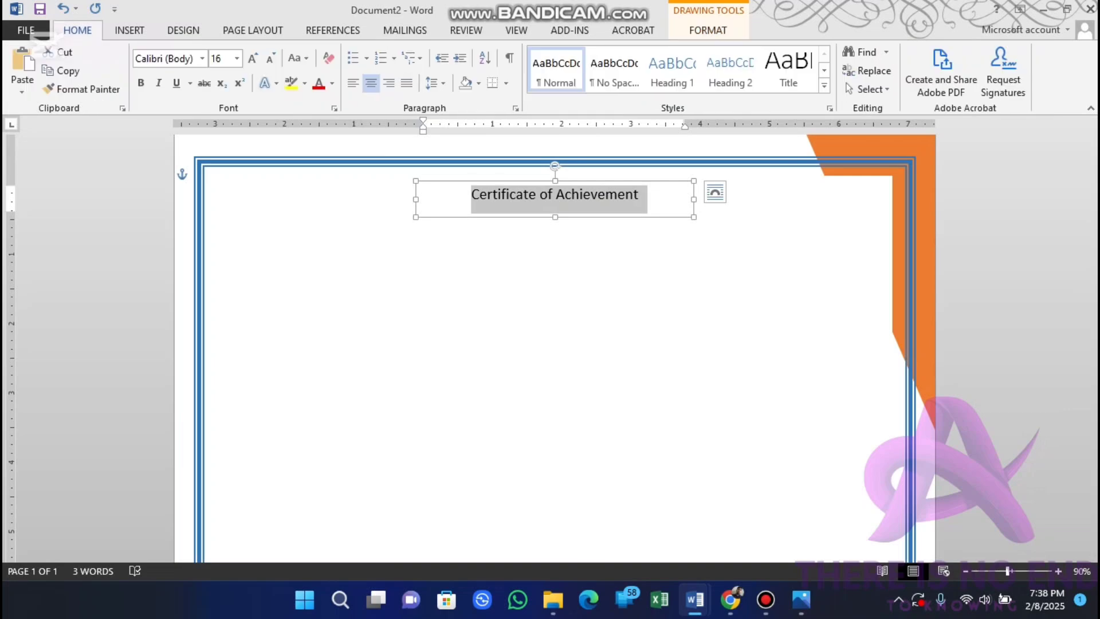
{"action": "left_click", "coordinate": [202, 58]}
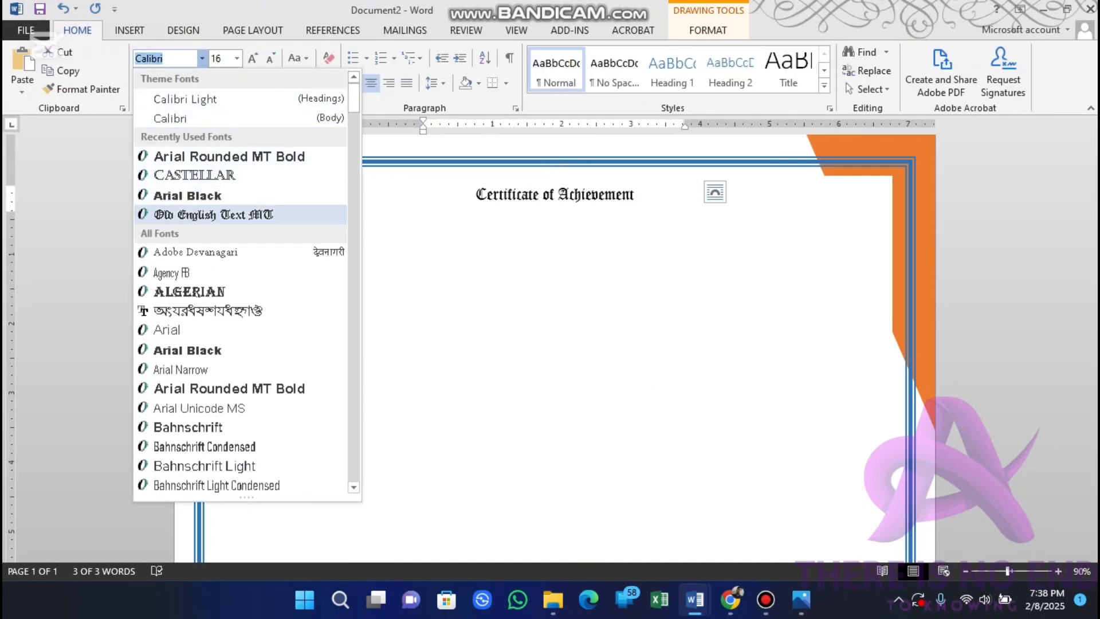
{"action": "left_click", "coordinate": [214, 215]}
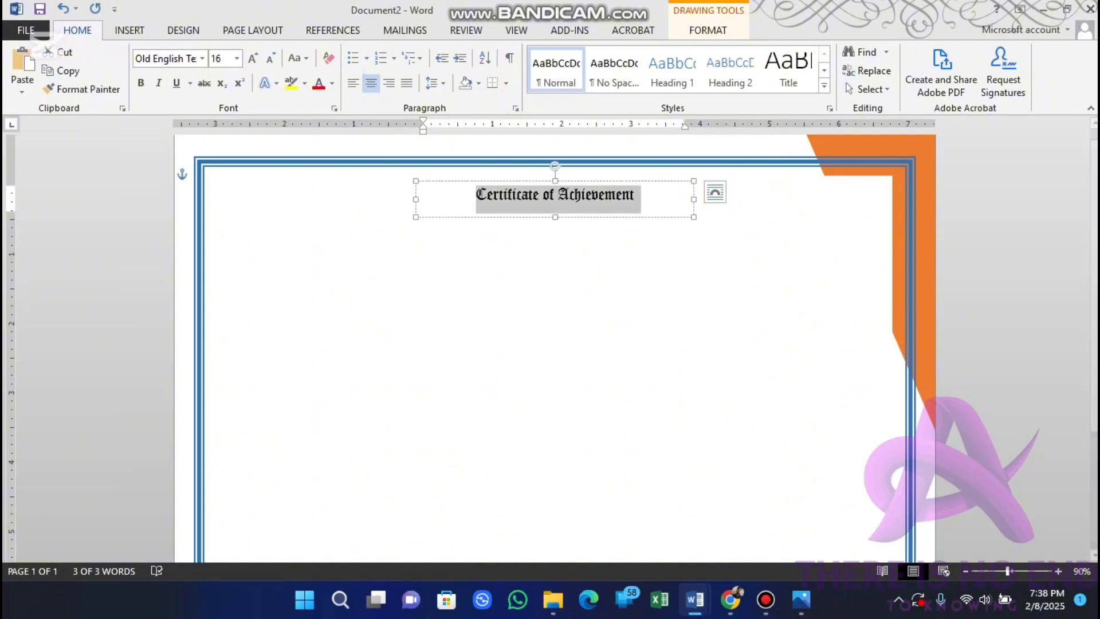
Step: Set the title's font size to 48 and widen its text box on both sides to fit the title on one line
{"action": "left_click", "coordinate": [236, 58]}
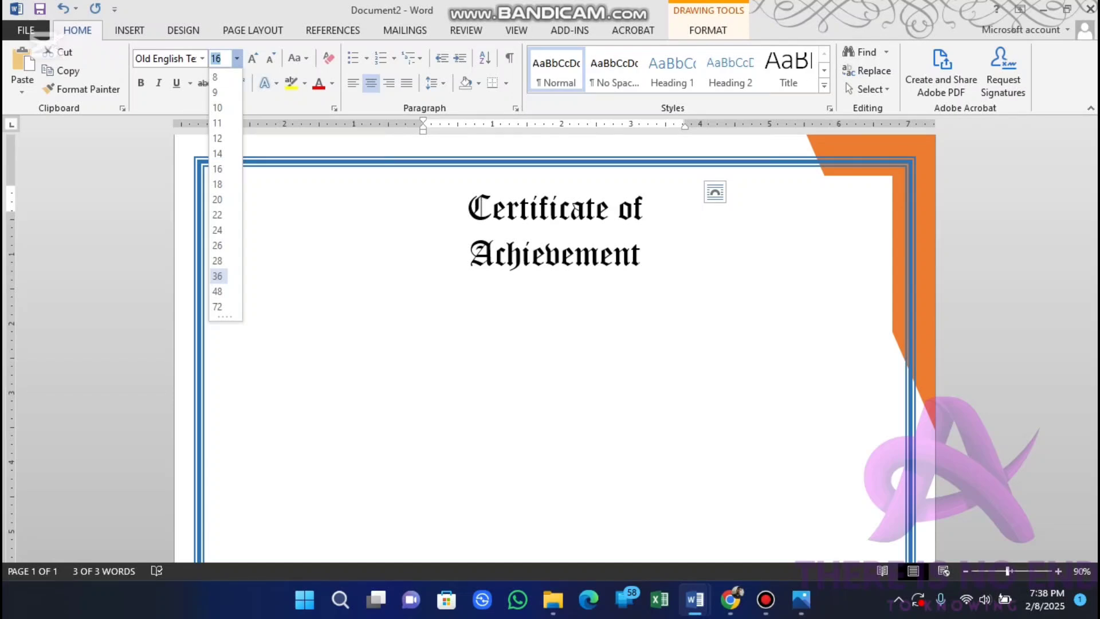
{"action": "left_click", "coordinate": [217, 291]}
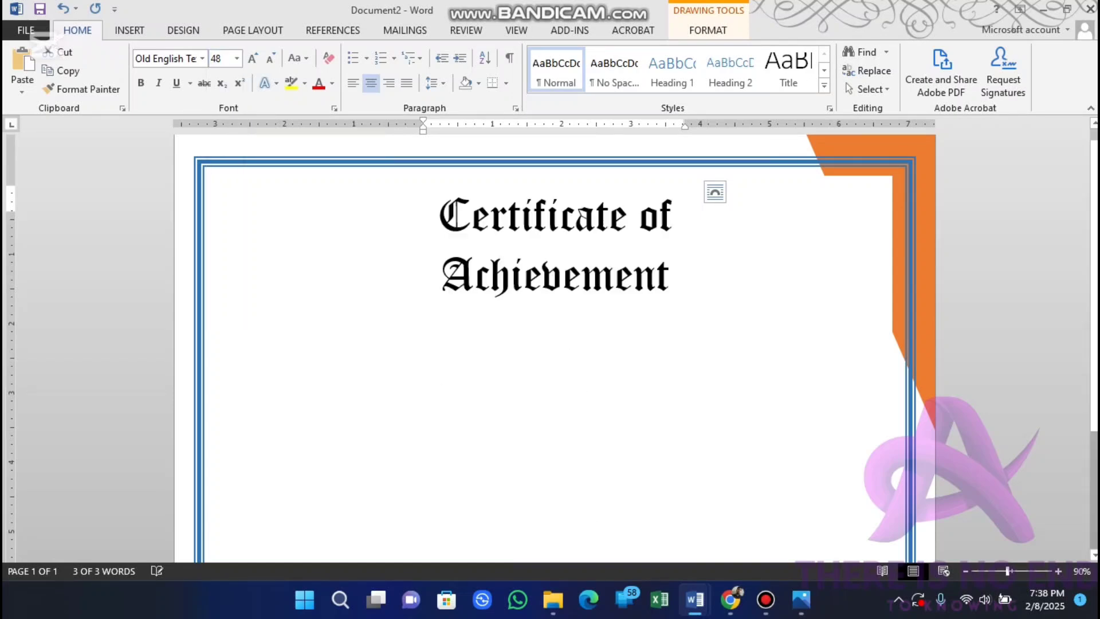
{"action": "left_click_drag", "start_coordinate": [416, 249], "coordinate": [284, 249]}
{"action": "left_click_drag", "start_coordinate": [694, 249], "coordinate": [816, 219]}
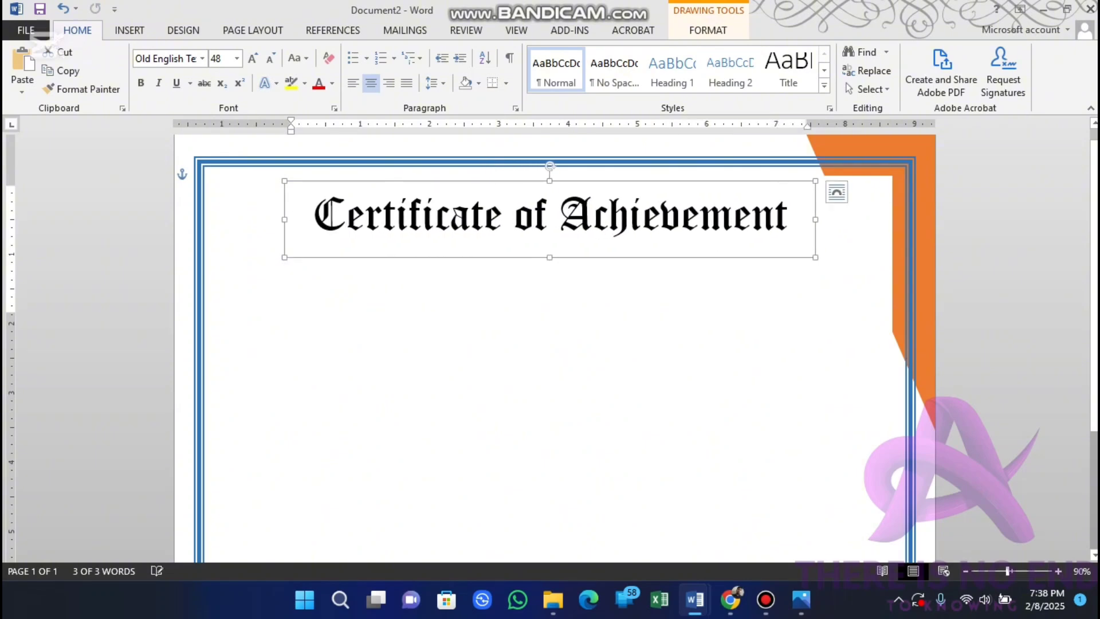
Step: Make the title bold and move its text box lower, leaving room beneath the upper page border
{"action": "triple_click", "coordinate": [660, 219]}
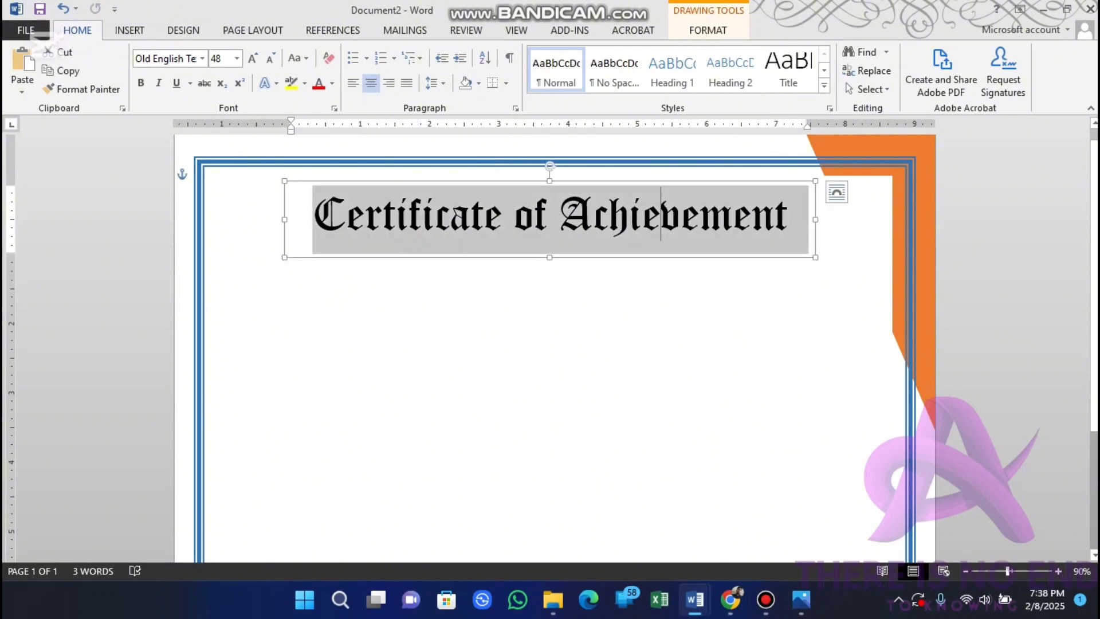
{"action": "key", "text": "ctrl+b"}
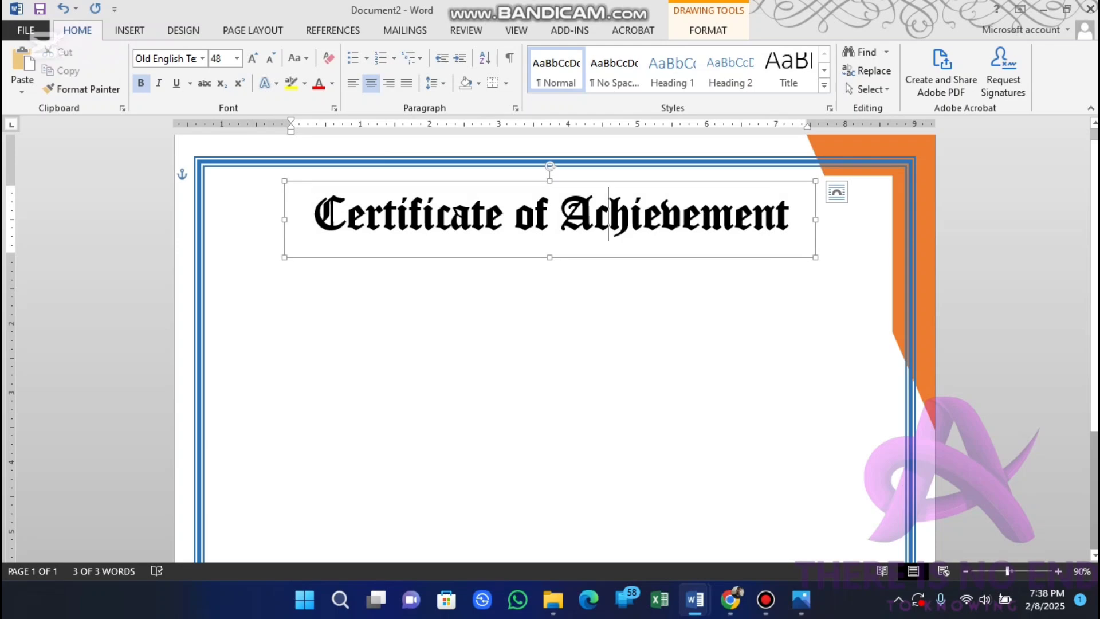
{"action": "left_click_drag", "start_coordinate": [661, 257], "coordinate": [661, 316]}
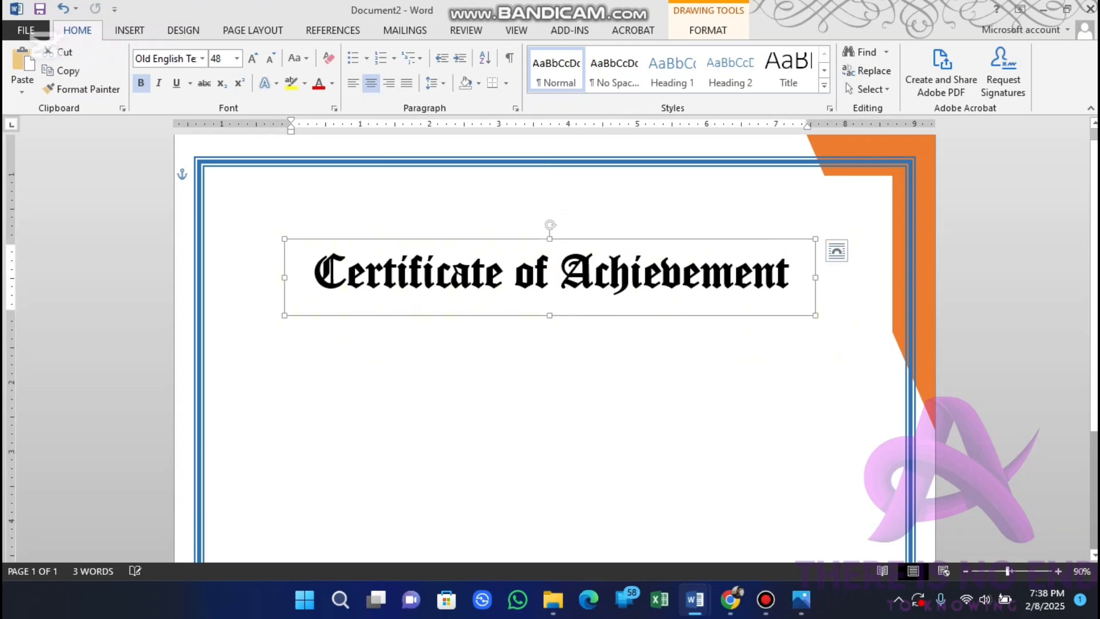
Step: Insert the picture "Government of Bangladesh Logo English" from the Desktop folder into the certificate body
{"action": "left_click", "coordinate": [209, 174]}
{"action": "left_click", "coordinate": [130, 30]}
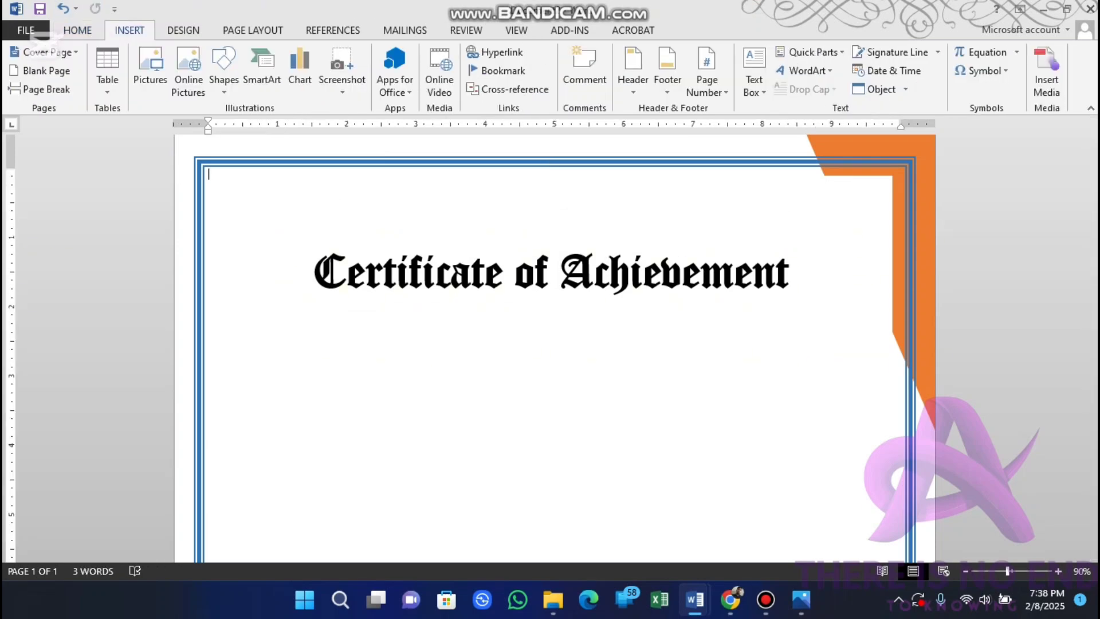
{"action": "left_click", "coordinate": [150, 68]}
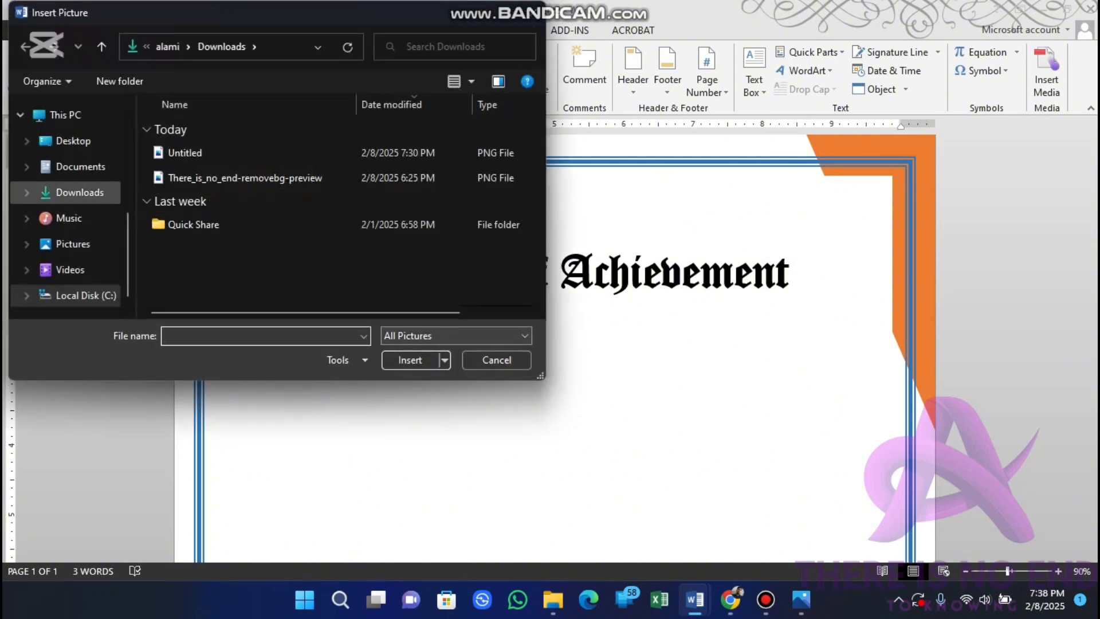
{"action": "left_click", "coordinate": [74, 141]}
{"action": "left_click", "coordinate": [190, 154]}
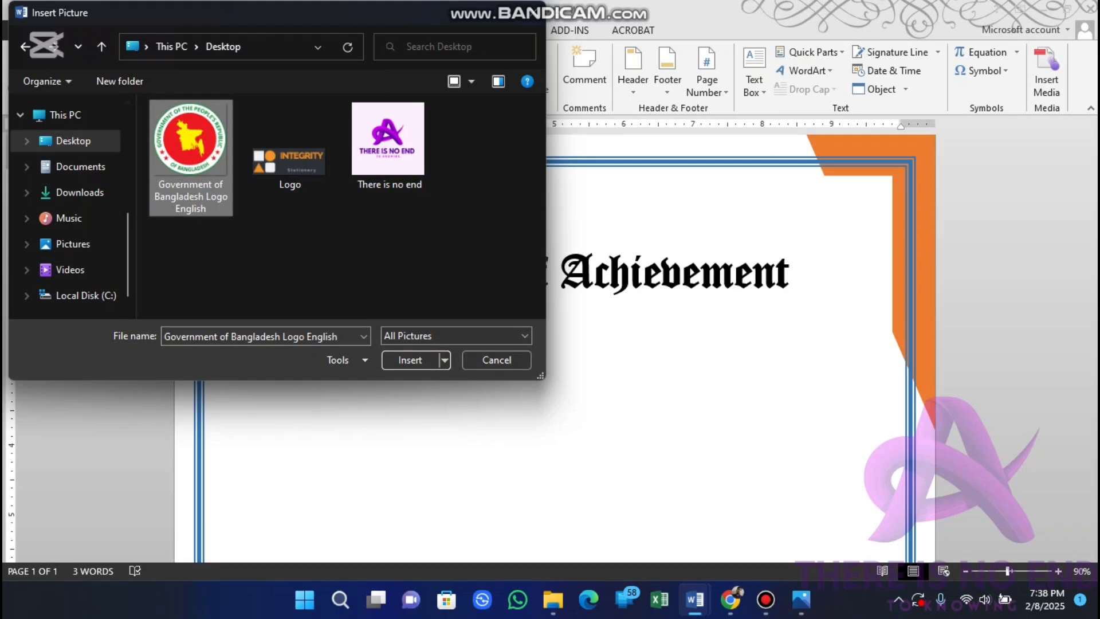
{"action": "left_click", "coordinate": [410, 360]}
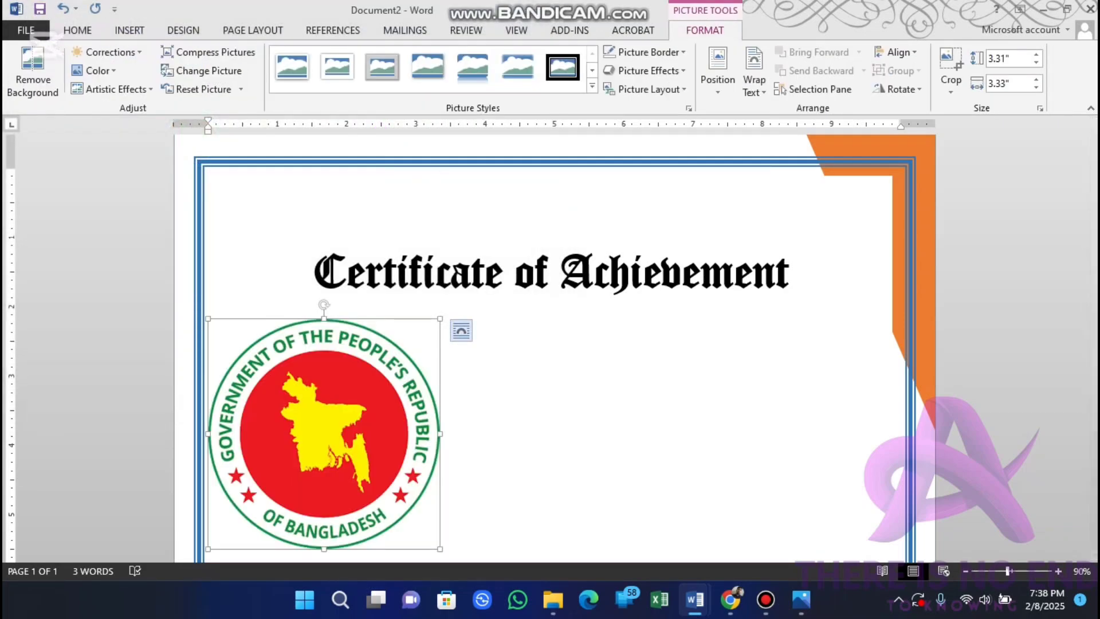
Step: Float the government logo in front of text and place it, shrunk to about 1.02" square, centred above the title
{"action": "left_click", "coordinate": [461, 331]}
{"action": "left_click", "coordinate": [580, 471]}
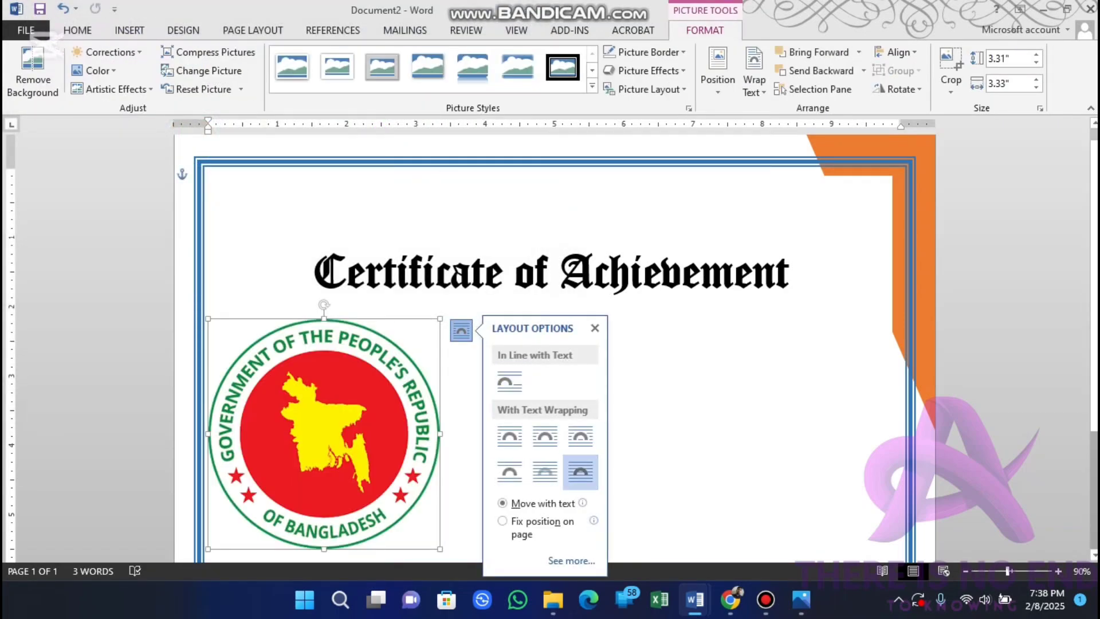
{"action": "left_click_drag", "start_coordinate": [440, 318], "coordinate": [279, 478]}
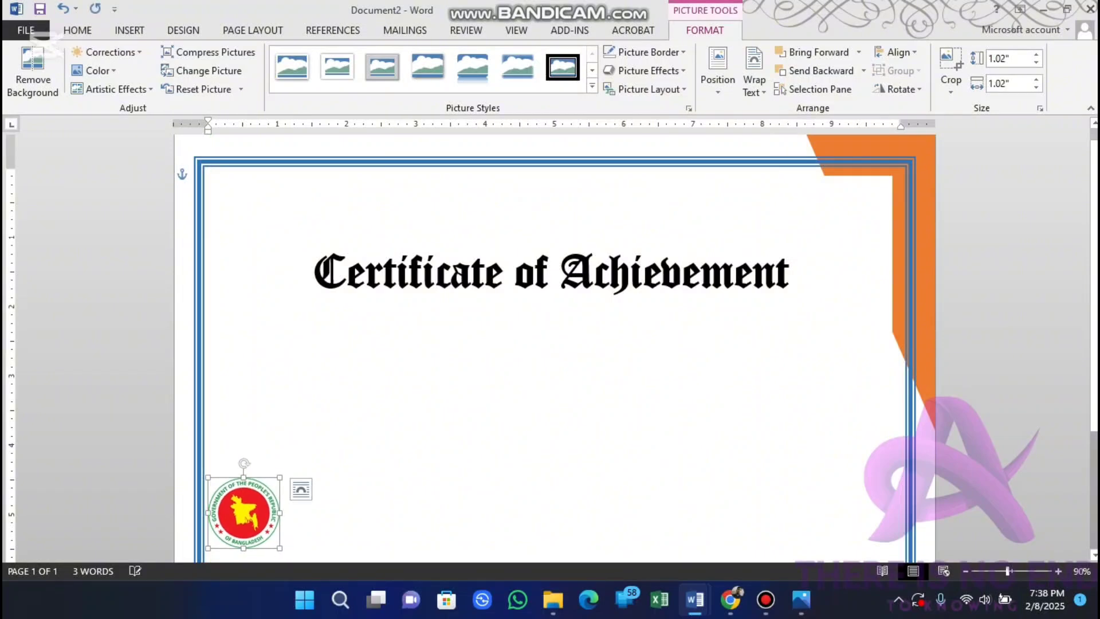
{"action": "left_click_drag", "start_coordinate": [244, 513], "coordinate": [555, 208]}
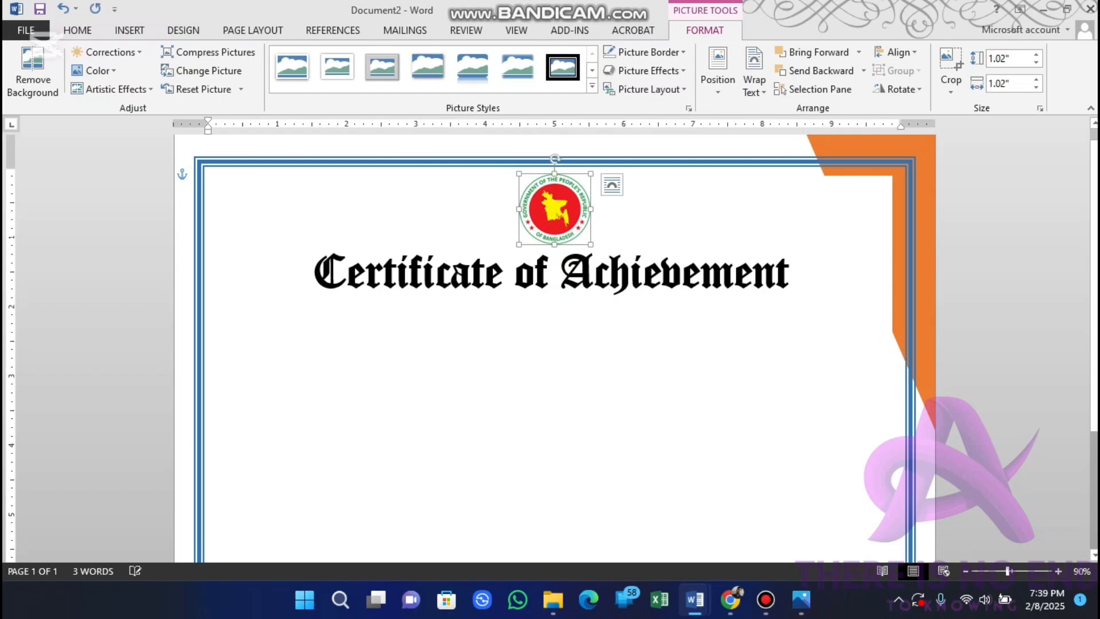
Step: Insert the picture "There_is_no_end-removebg-preview" from the Downloads folder into the certificate body
{"action": "left_click", "coordinate": [209, 174]}
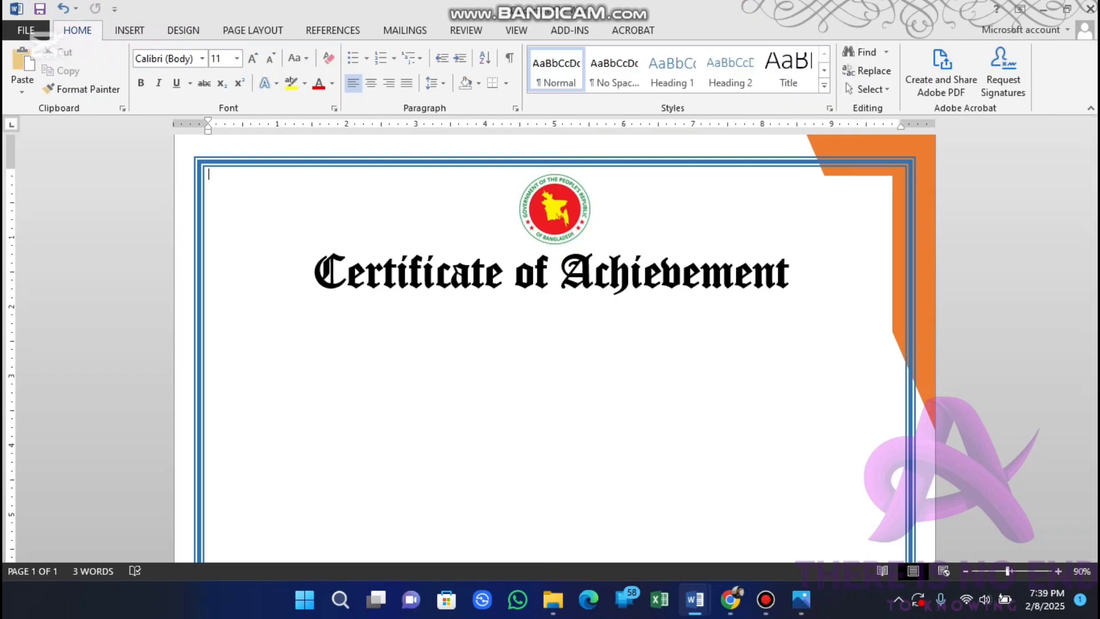
{"action": "left_click", "coordinate": [130, 30]}
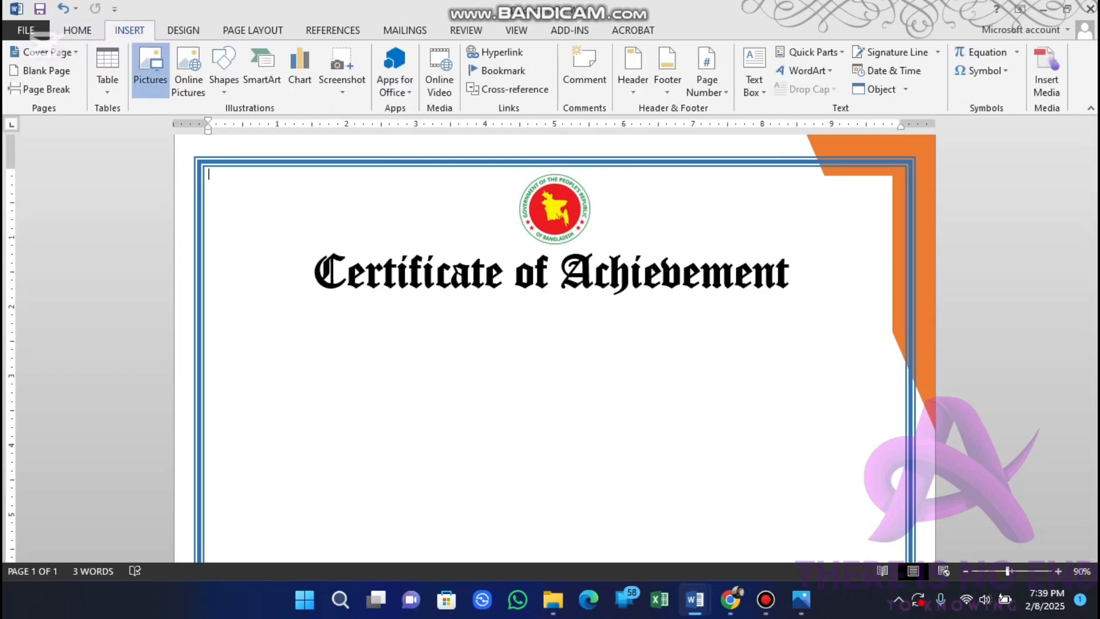
{"action": "left_click", "coordinate": [150, 68]}
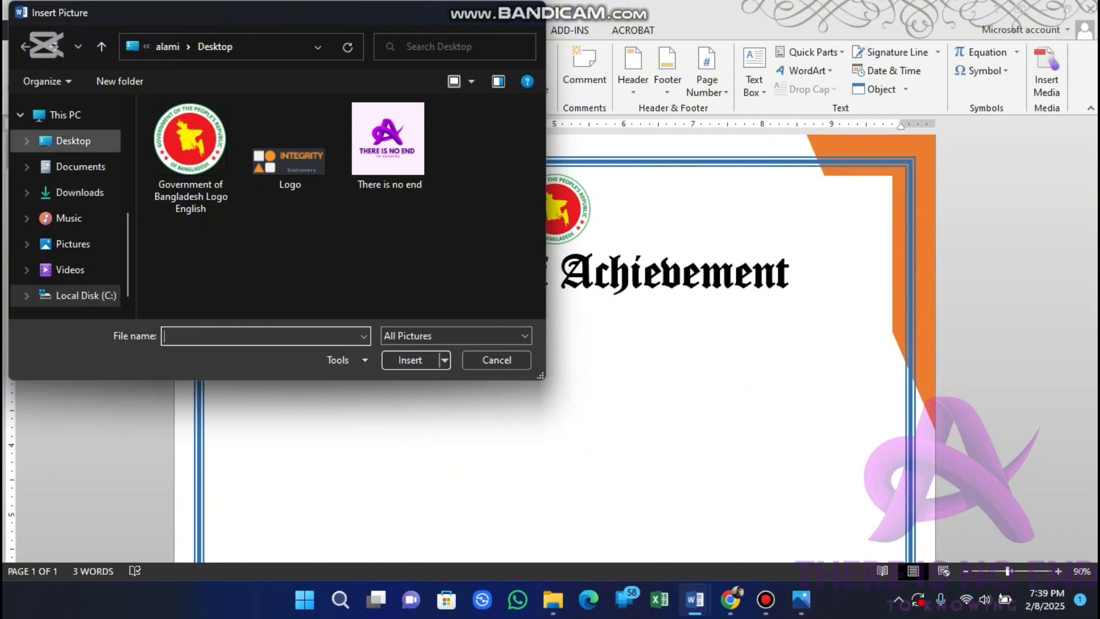
{"action": "left_click", "coordinate": [79, 193]}
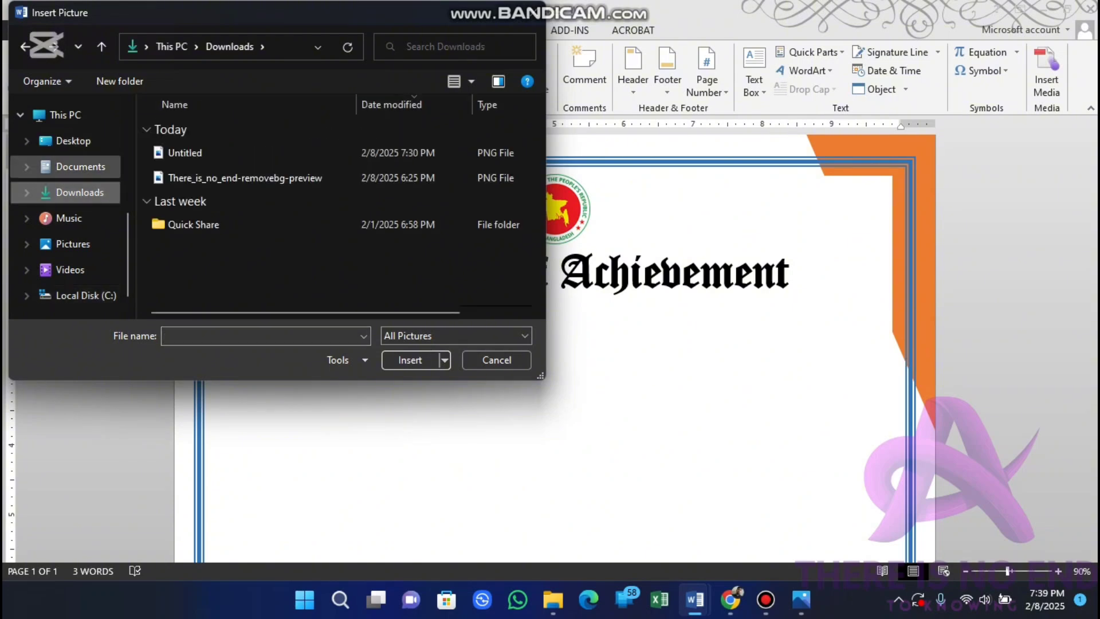
{"action": "left_click", "coordinate": [245, 178]}
{"action": "left_click", "coordinate": [410, 360]}
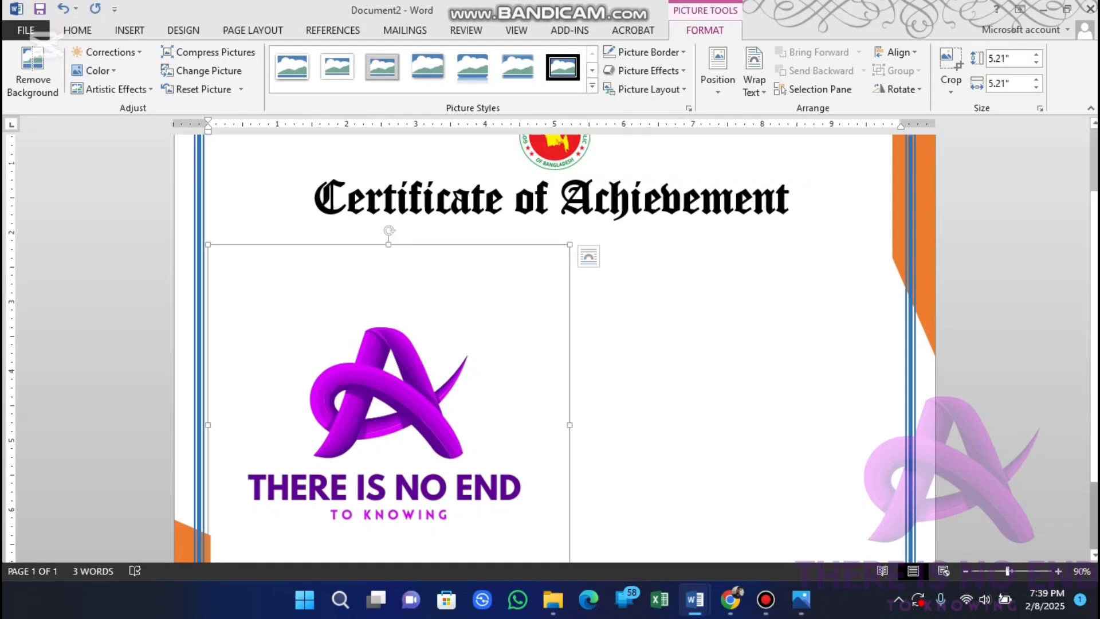
Step: Set the purple logo's wrapping to in front of text and shrink it to about 1.14" square
{"action": "left_click", "coordinate": [591, 256]}
{"action": "left_click", "coordinate": [710, 397]}
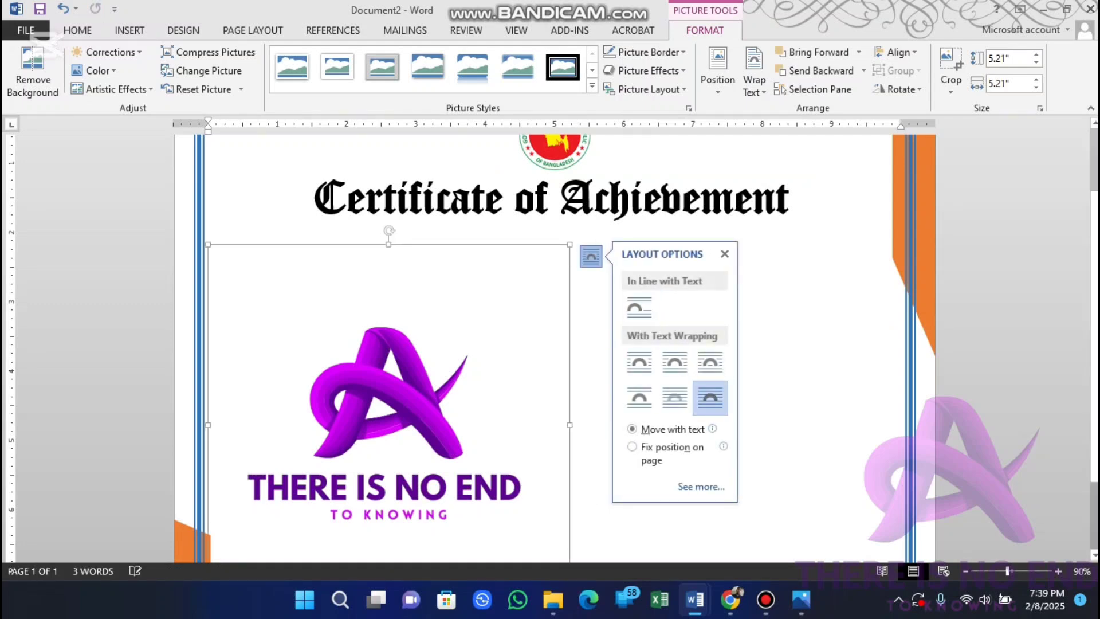
{"action": "left_click_drag", "start_coordinate": [570, 244], "coordinate": [397, 418]}
{"action": "left_click_drag", "start_coordinate": [302, 493], "coordinate": [504, 334]}
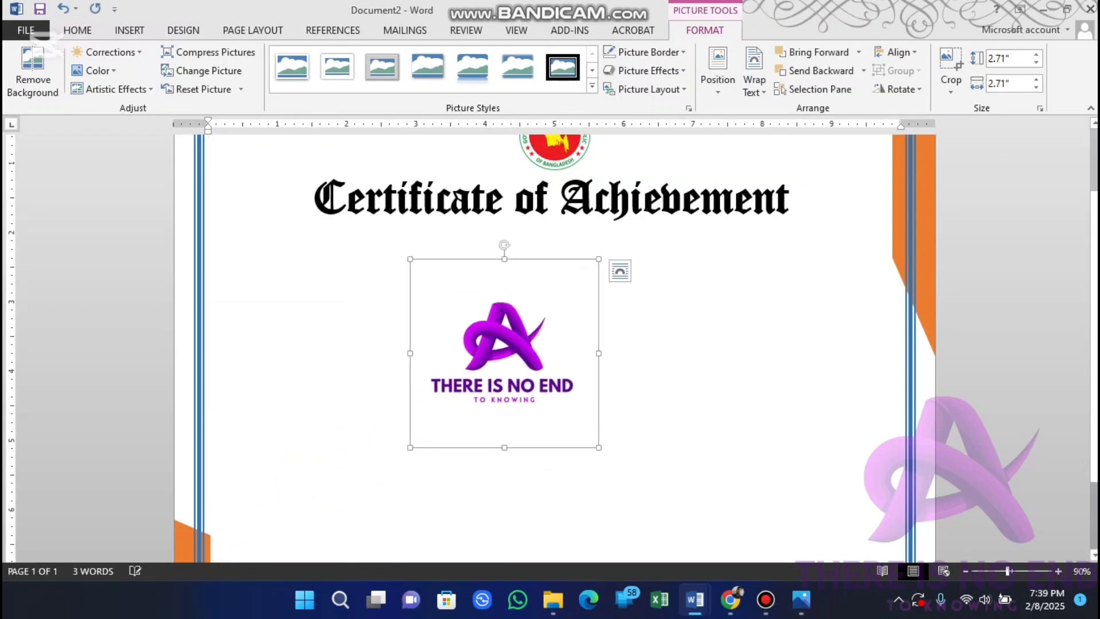
{"action": "left_click_drag", "start_coordinate": [599, 259], "coordinate": [491, 363]}
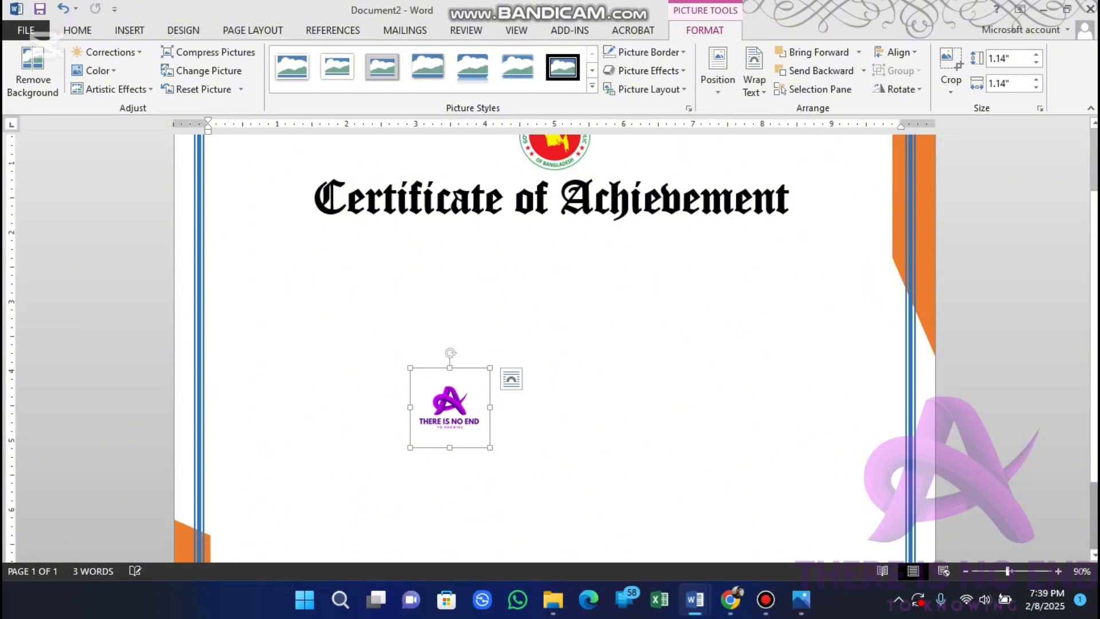
Step: Move the purple logo into the upper-left corner inside the page border and shrink it a little further
{"action": "left_click_drag", "start_coordinate": [449, 405], "coordinate": [287, 197]}
{"action": "scroll", "coordinate": [550, 344], "scroll_direction": "up", "scroll_amount": 3}
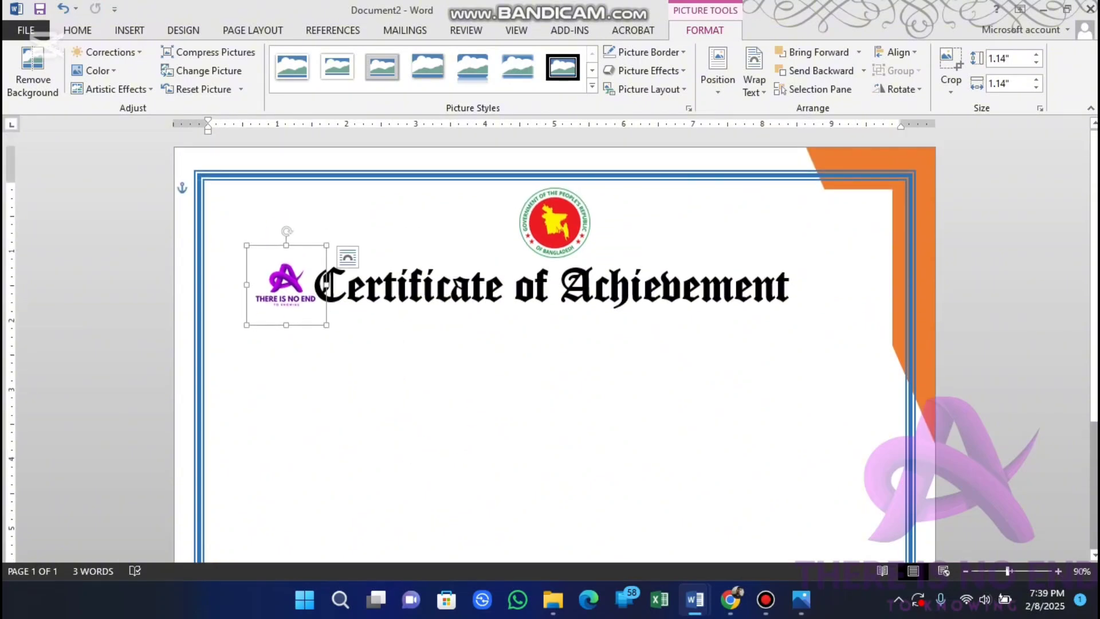
{"action": "left_click_drag", "start_coordinate": [287, 286], "coordinate": [252, 224]}
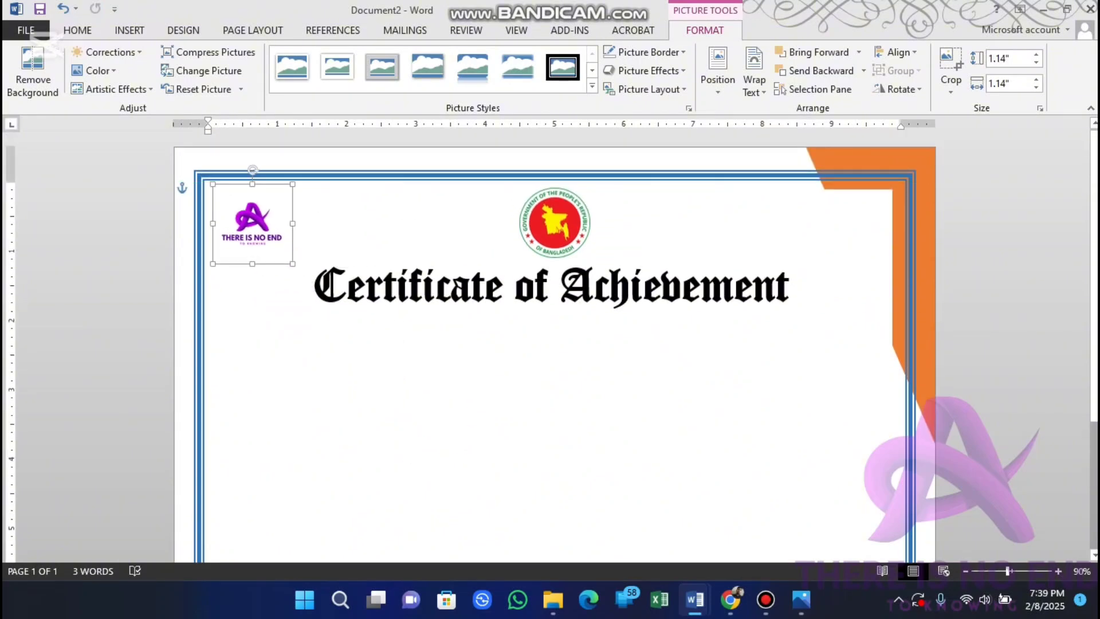
{"action": "left_click_drag", "start_coordinate": [293, 184], "coordinate": [245, 218]}
{"action": "left_click", "coordinate": [289, 192]}
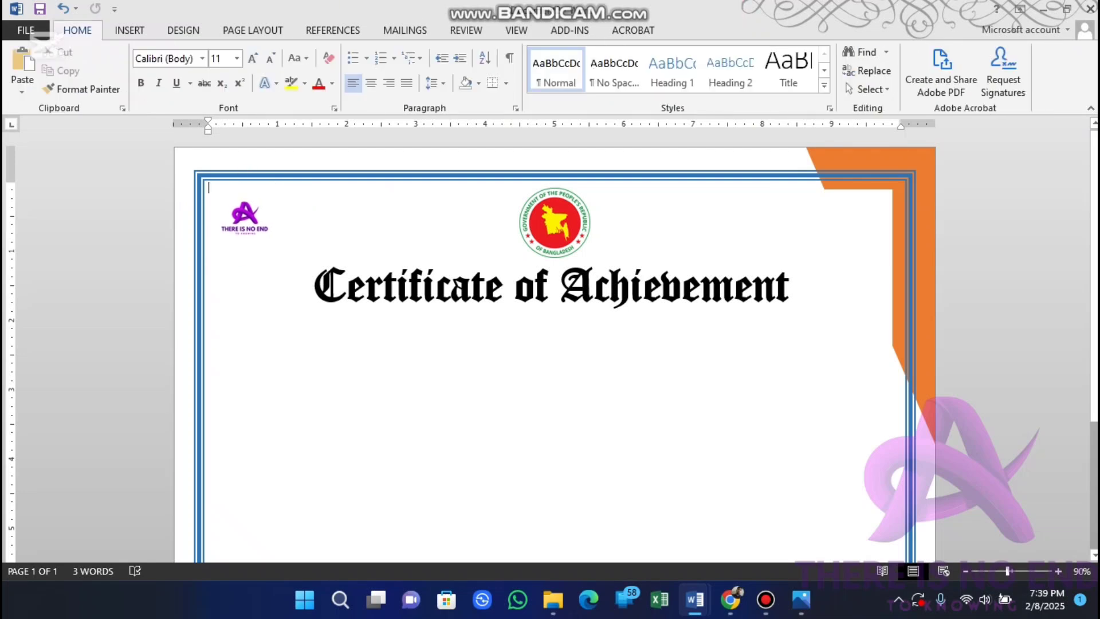
Step: Duplicate the title's text box directly beneath the original and select all the text in the copy
{"action": "scroll", "coordinate": [555, 344], "scroll_direction": "down", "scroll_amount": 1}
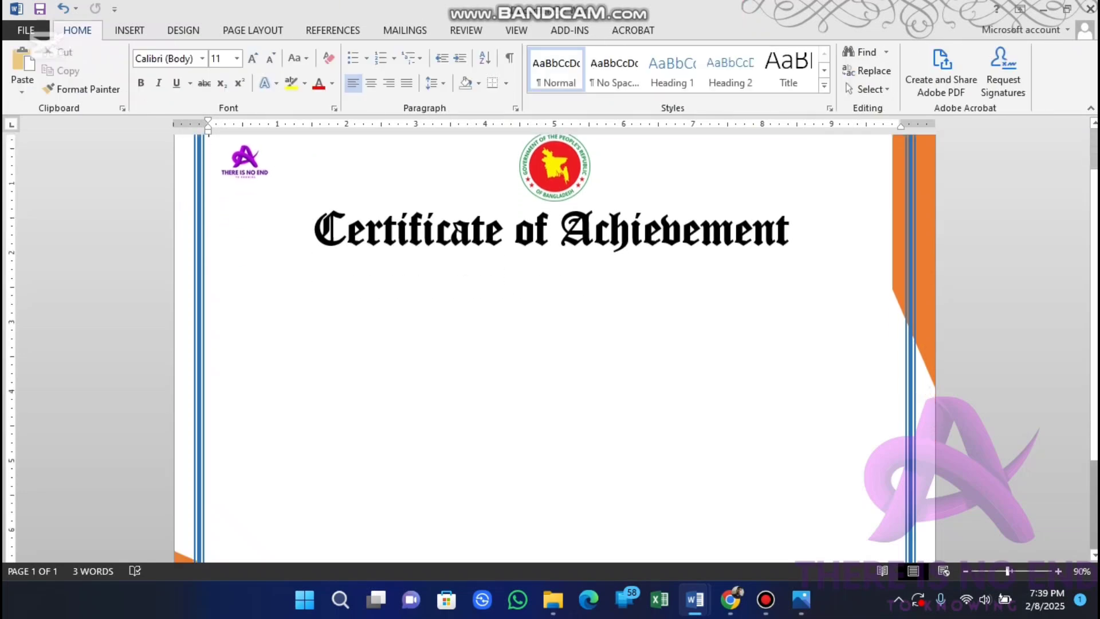
{"action": "left_click", "coordinate": [593, 252]}
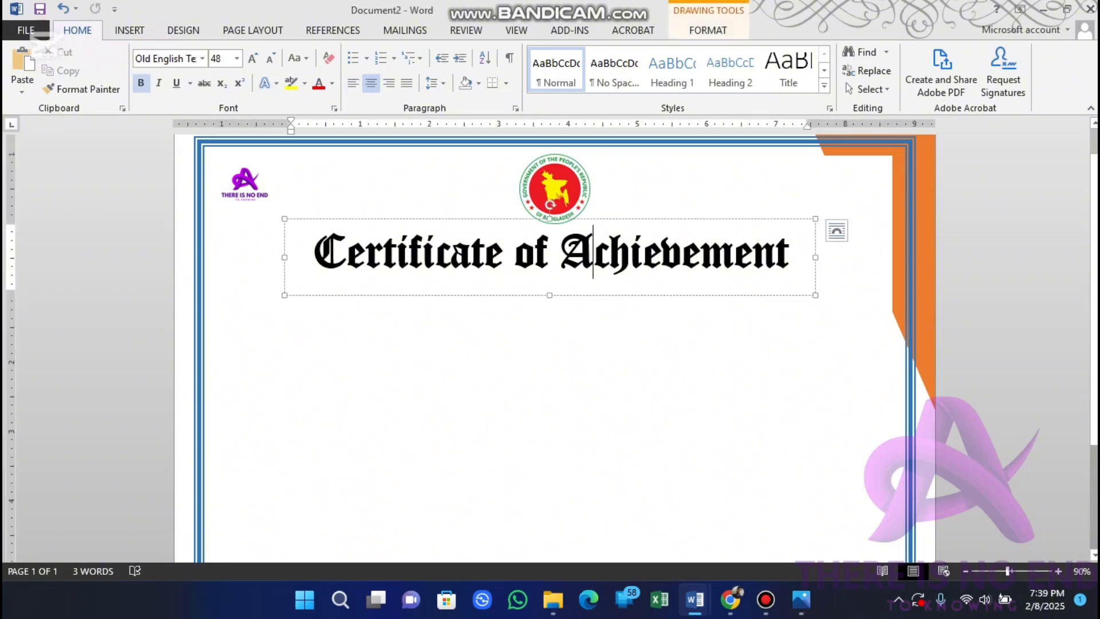
{"action": "left_click_drag", "start_coordinate": [593, 295], "coordinate": [598, 363], "text": "ctrl"}
{"action": "key", "text": "ctrl+a"}
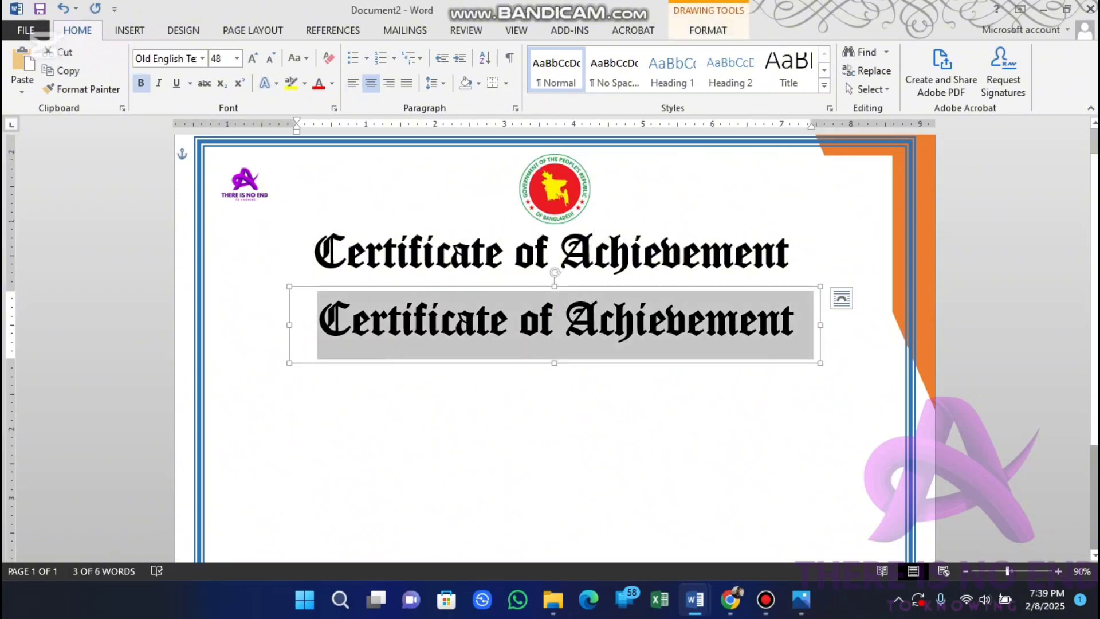